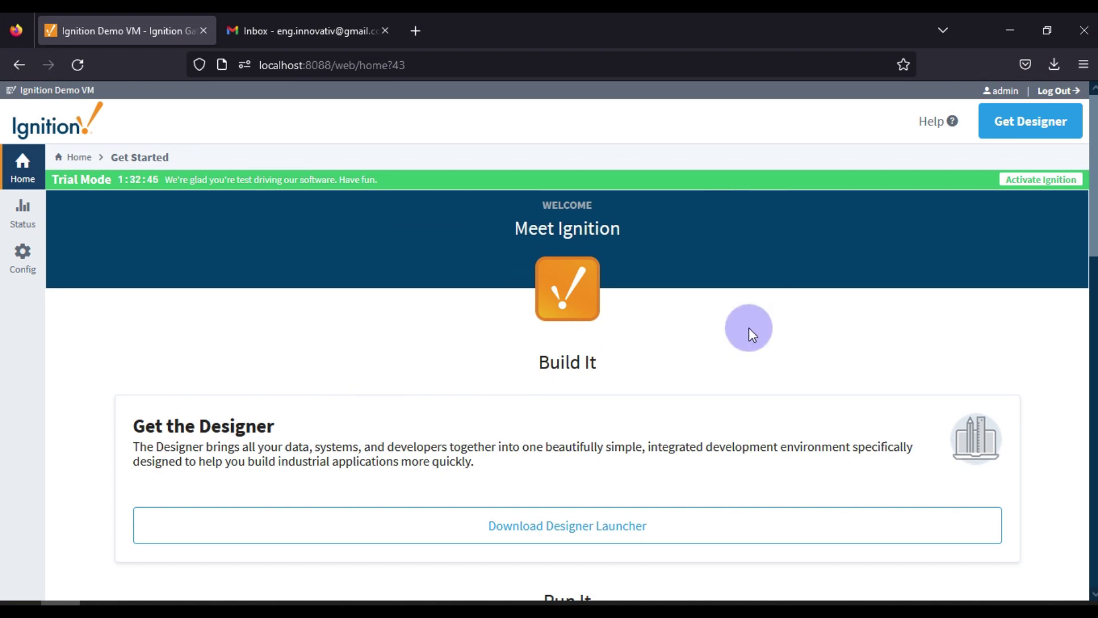
Go to Config > Email Settings to list SMTP Profiles, showing the single AWS profile
{"action": "left_click", "coordinate": [26, 266]}
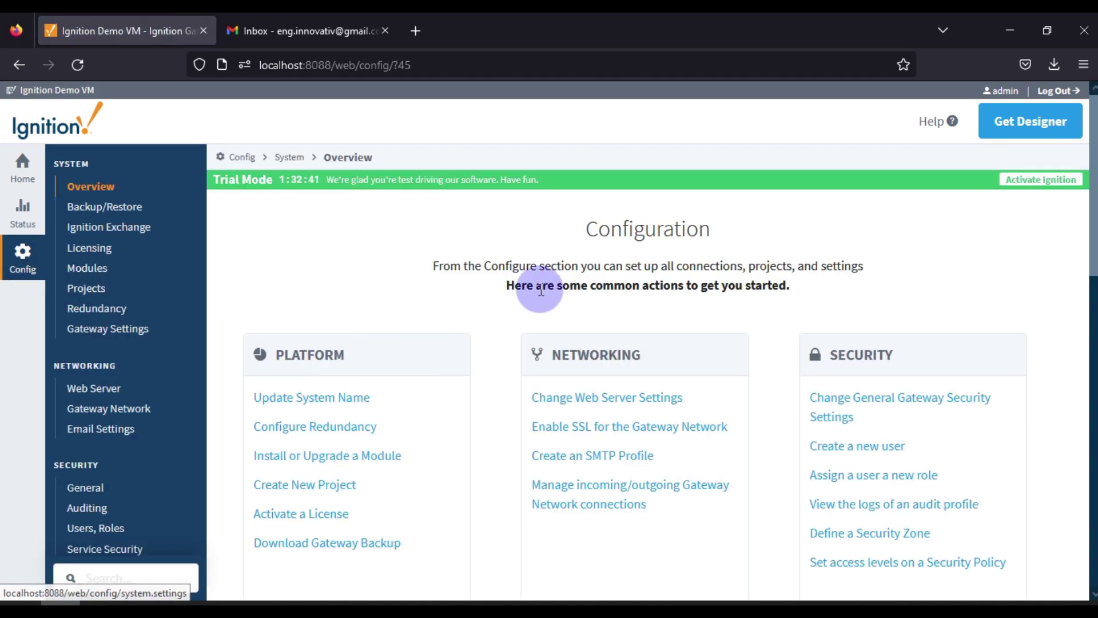
{"action": "double_click", "coordinate": [100, 366]}
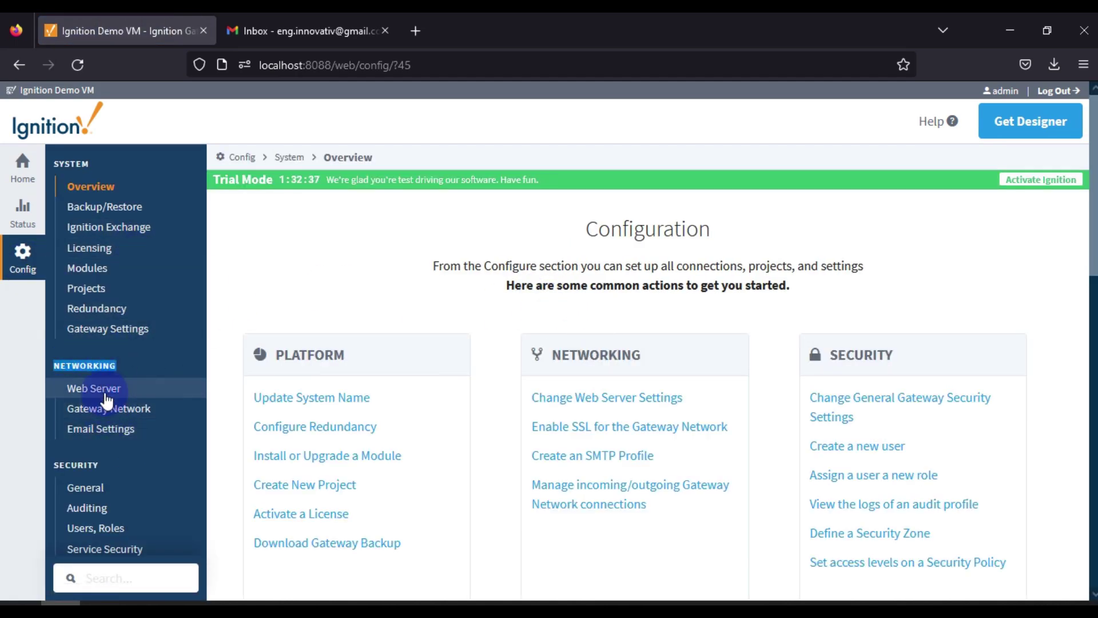
{"action": "left_click", "coordinate": [113, 435]}
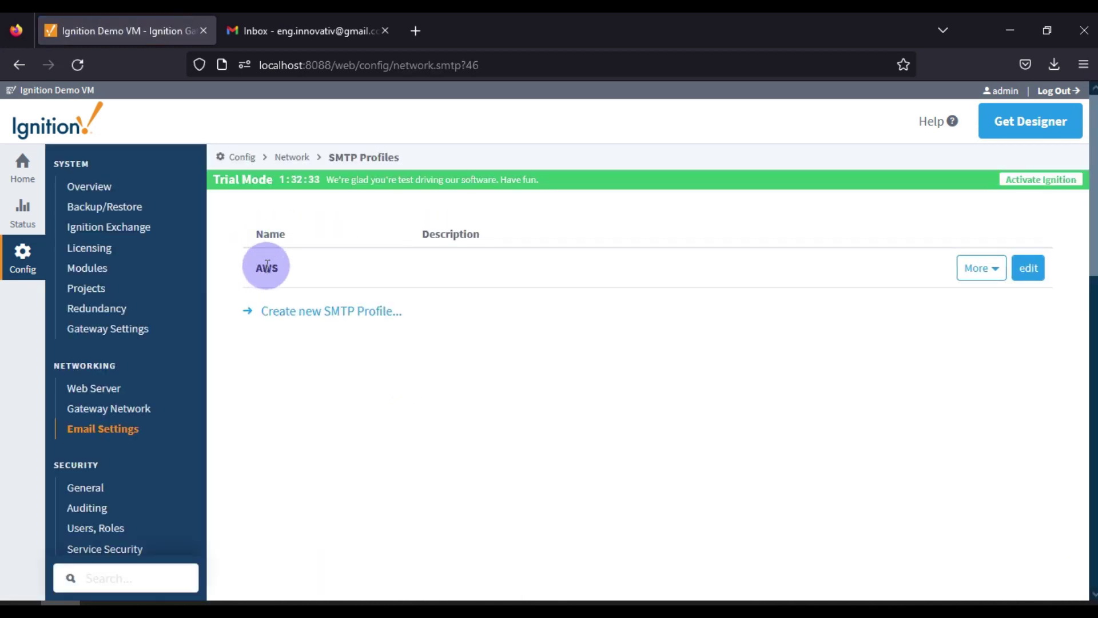
{"action": "double_click", "coordinate": [267, 265]}
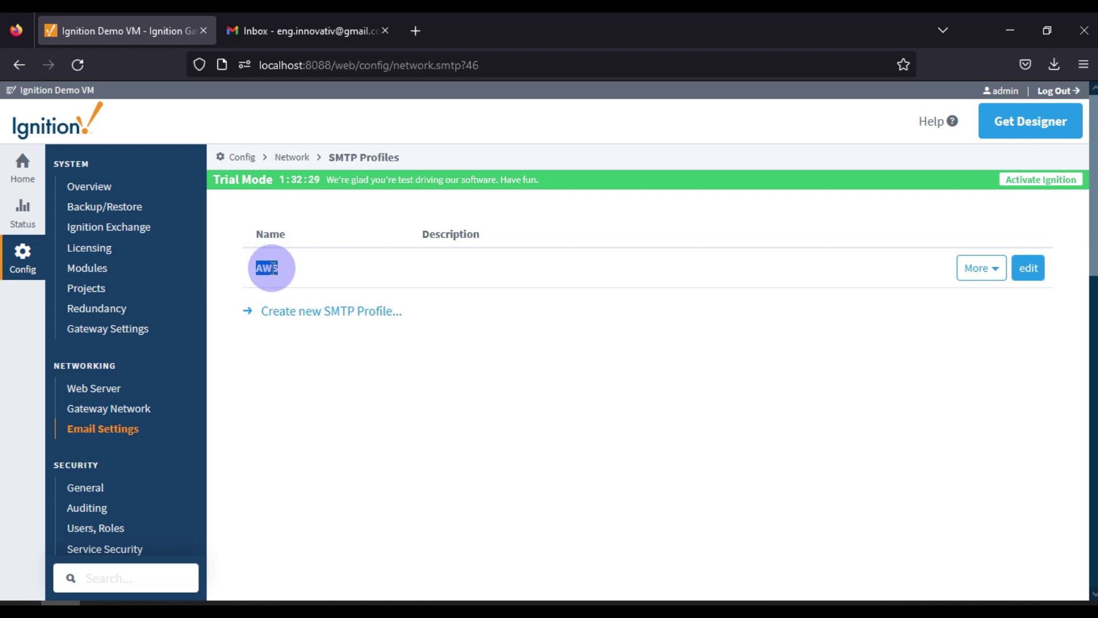
{"action": "left_click", "coordinate": [546, 309]}
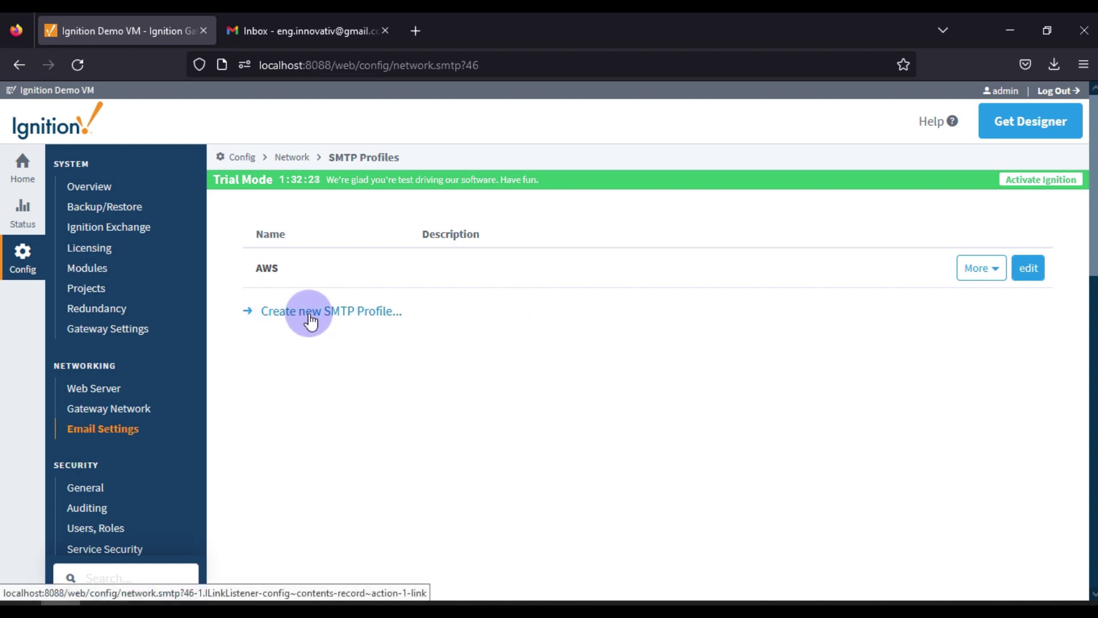
Create a new SMTP profile named Outlook_email_profile and scroll down to SMTP Server Settings
{"action": "left_click", "coordinate": [346, 312]}
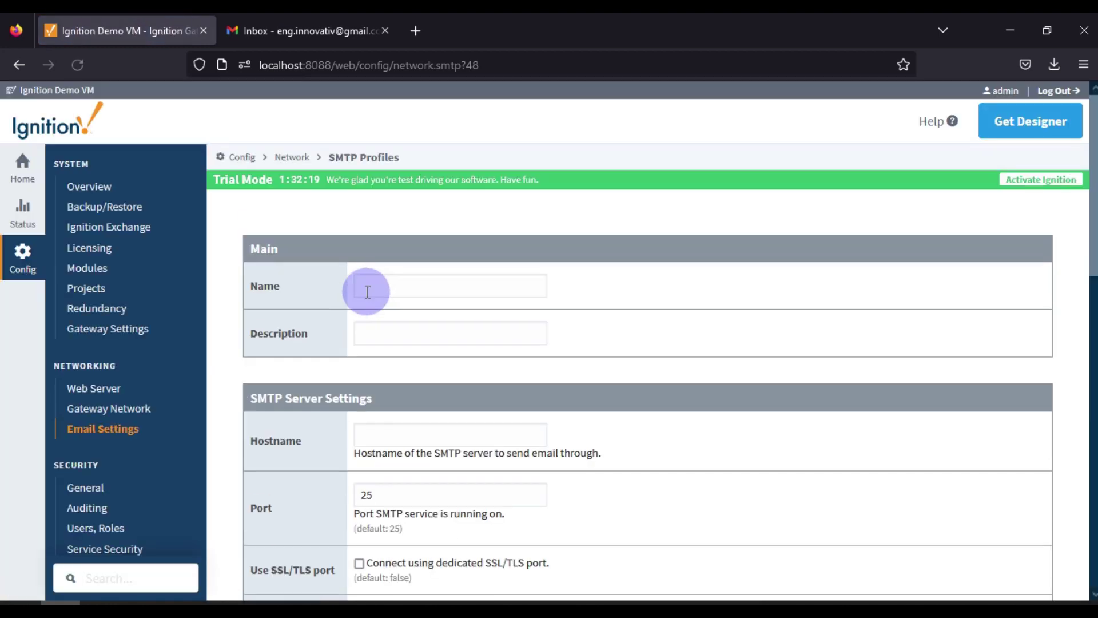
{"action": "left_click", "coordinate": [427, 288]}
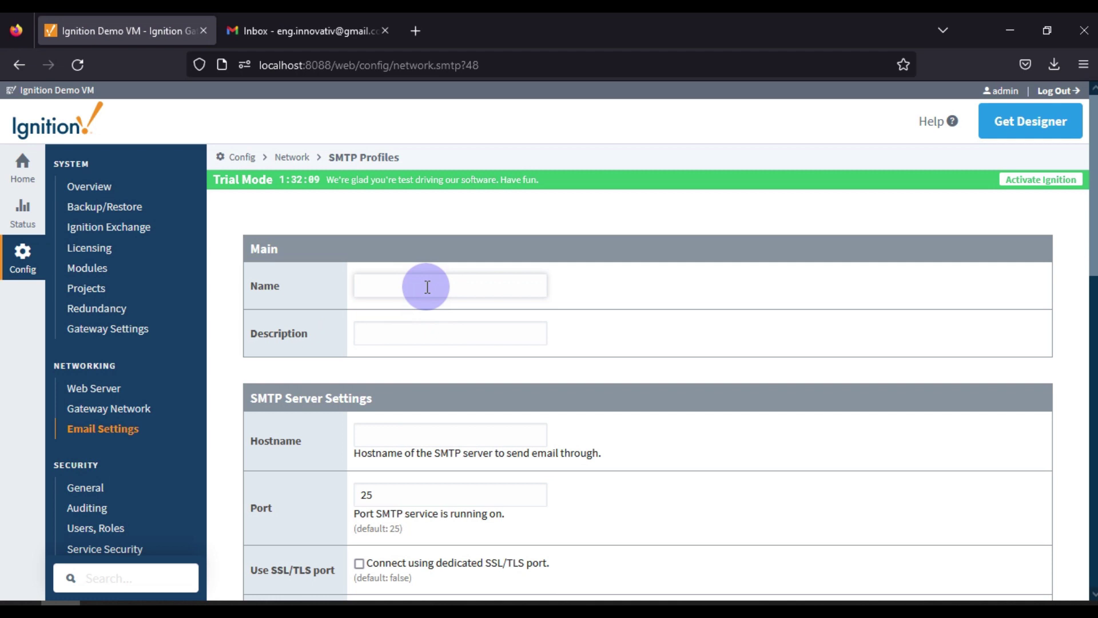
{"action": "type", "text": "Outlook"}
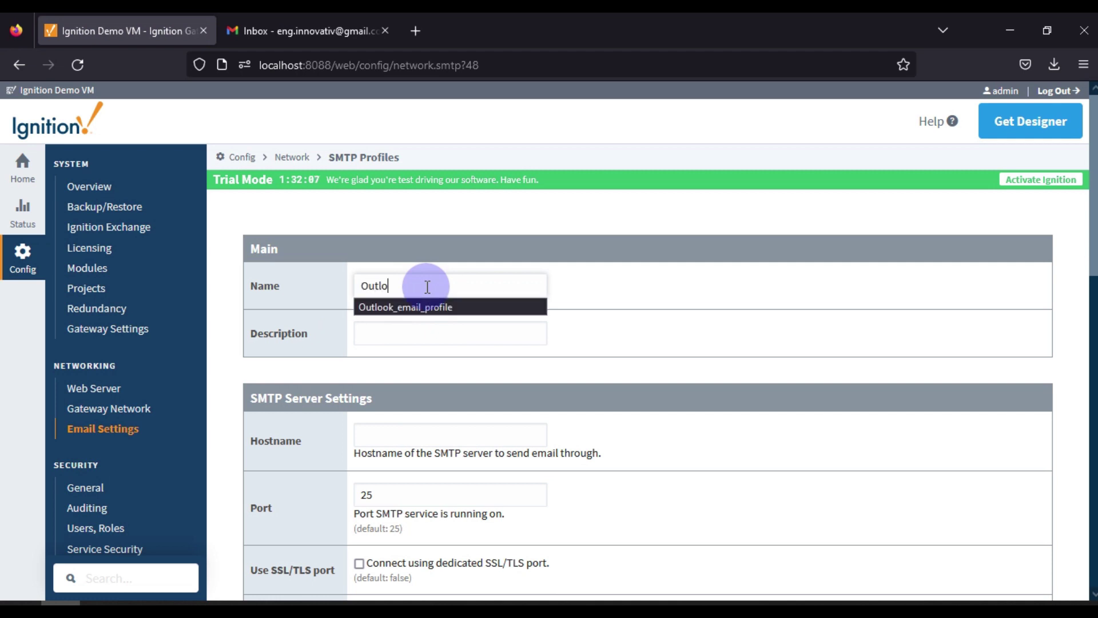
{"action": "key", "text": "Down"}
{"action": "key", "text": "Return"}
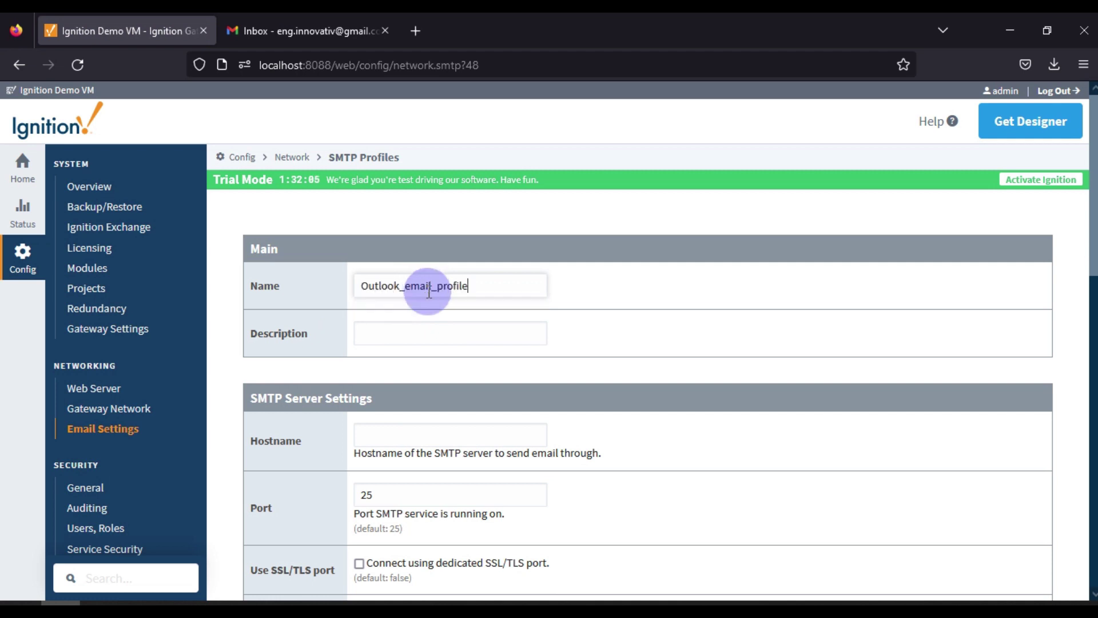
{"action": "left_click", "coordinate": [429, 322]}
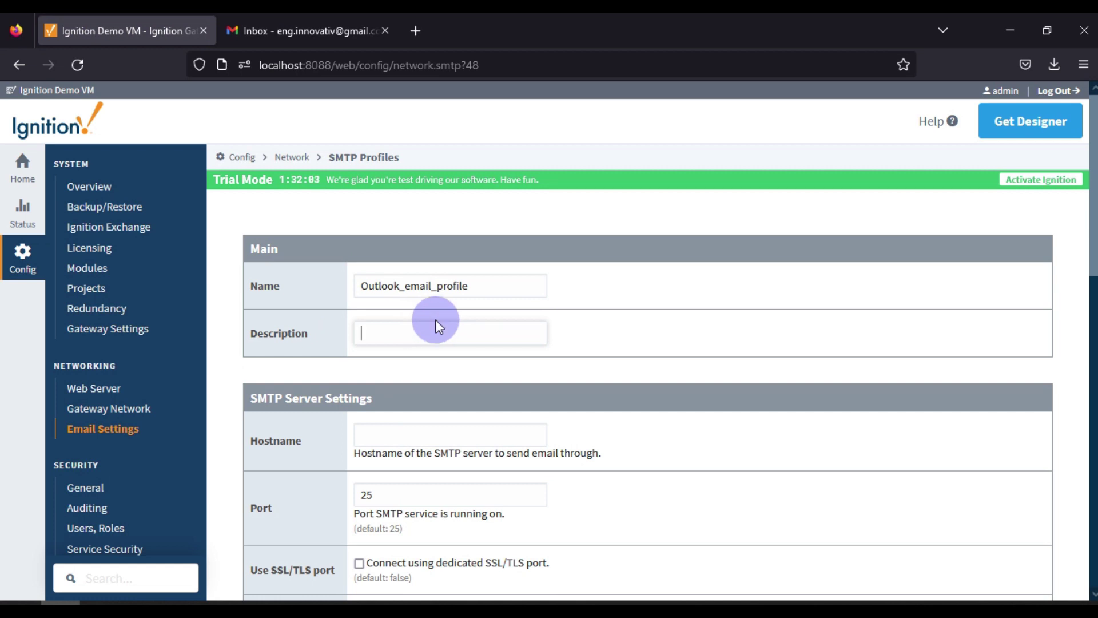
{"action": "scroll", "coordinate": [434, 319], "scroll_direction": "down", "scroll_amount": 3}
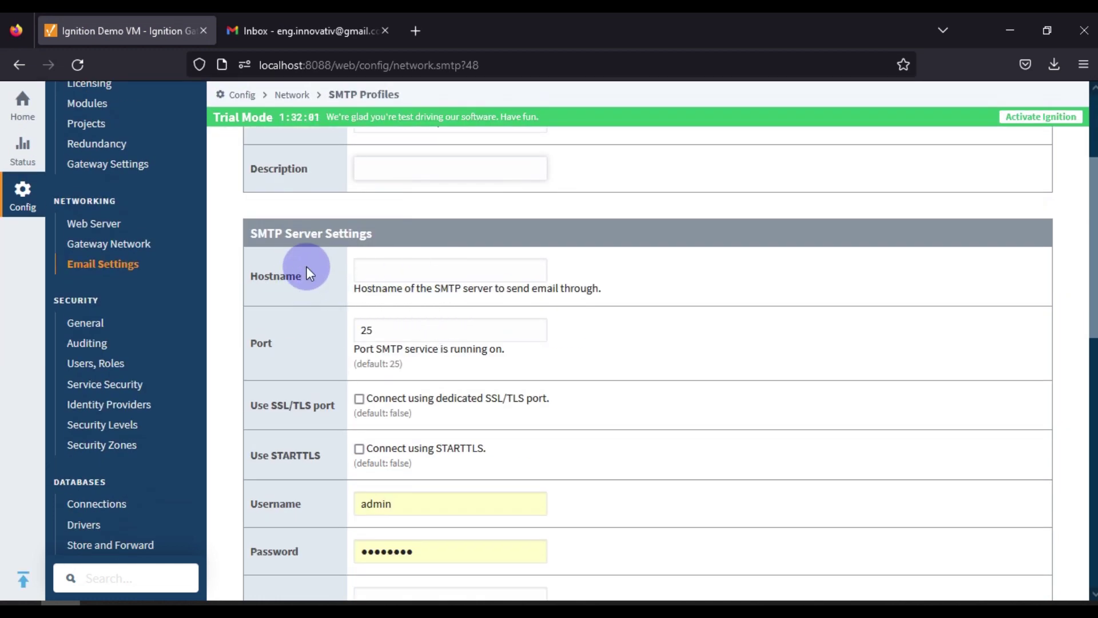
{"action": "scroll", "coordinate": [326, 243], "scroll_direction": "down", "scroll_amount": 2}
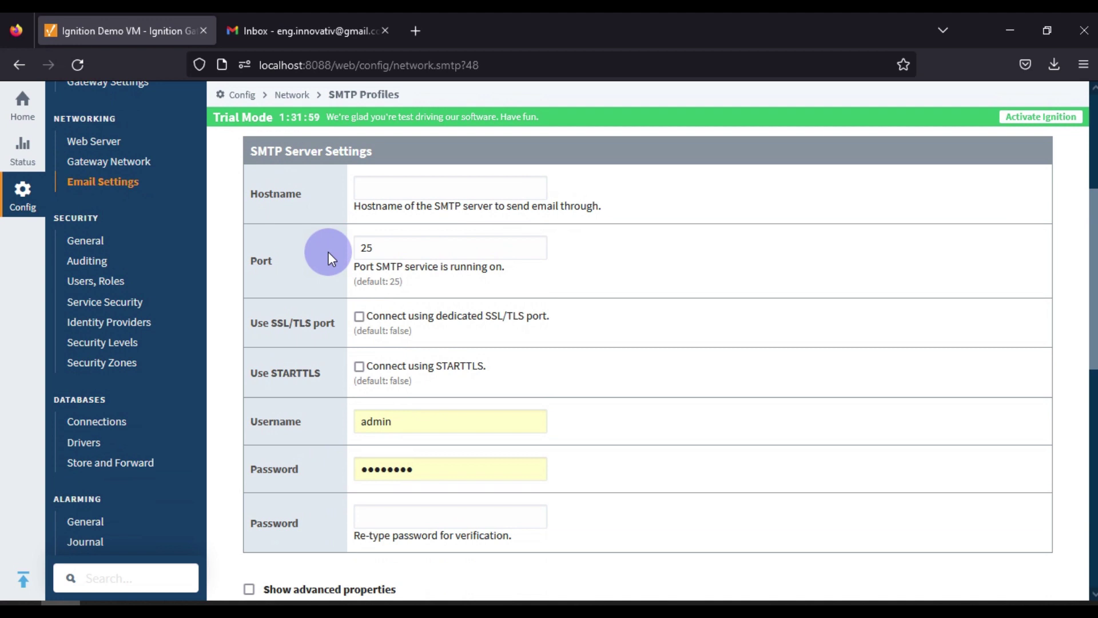
Copy the hostname smtp-mail.outlook.com from the Notion guide and return to the Ignition form
{"action": "key", "text": "alt+Tab"}
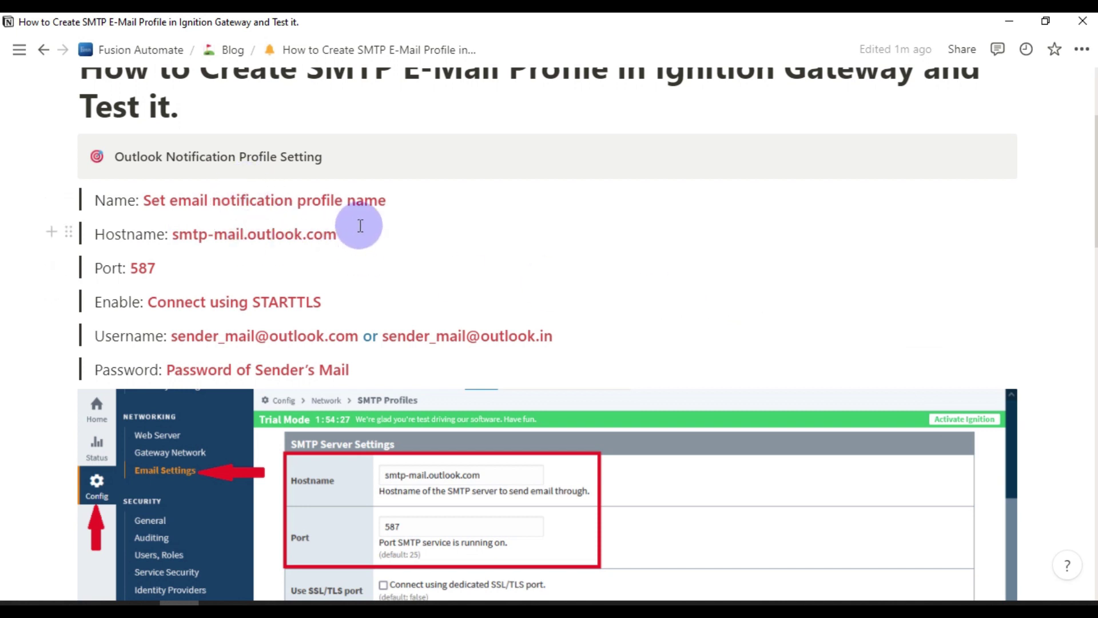
{"action": "left_click_drag", "start_coordinate": [354, 240], "coordinate": [174, 242]}
{"action": "key", "text": "ctrl+c"}
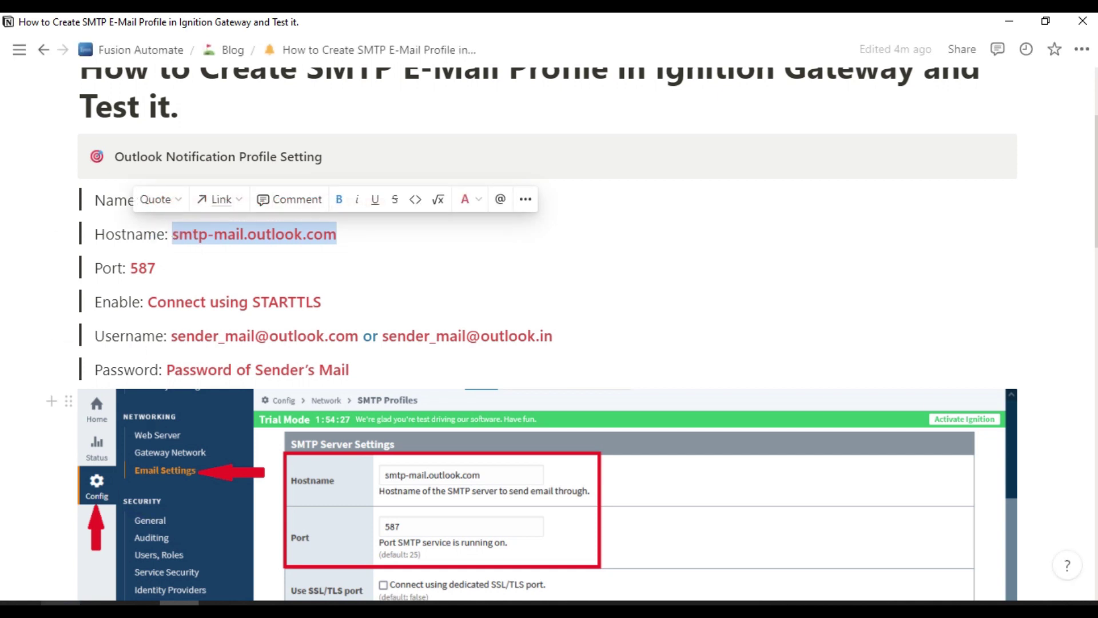
{"action": "key", "text": "alt+Tab"}
Set hostname smtp-mail.outlook.com, change port 25 to 587, and enable Connect using STARTTLS
{"action": "left_click", "coordinate": [429, 180]}
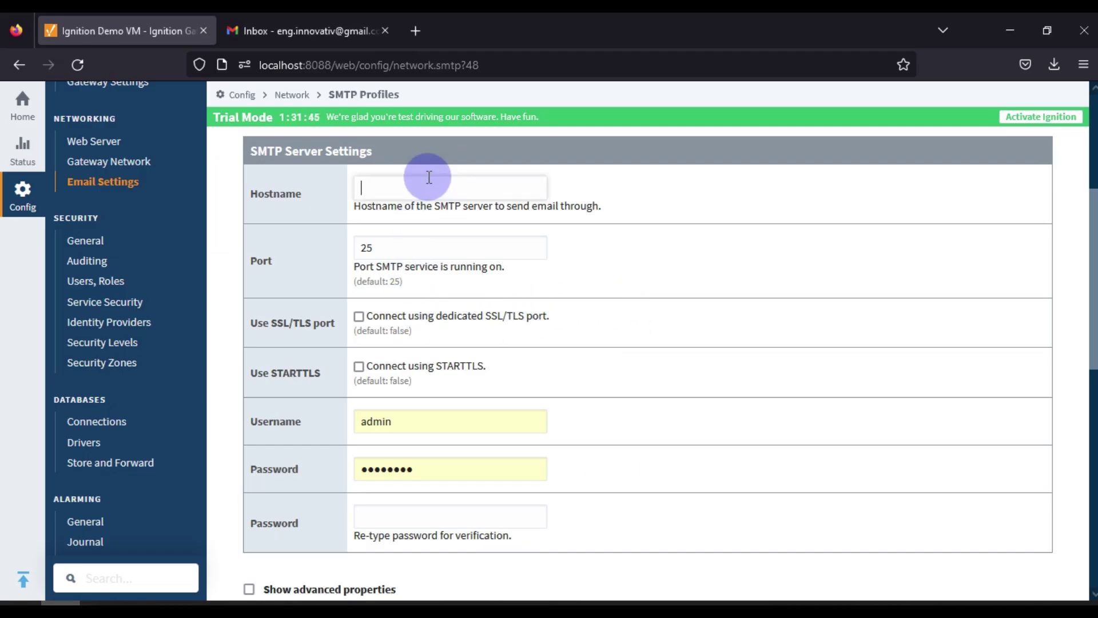
{"action": "key", "text": "ctrl+v"}
{"action": "left_click_drag", "start_coordinate": [398, 248], "coordinate": [337, 254]}
{"action": "type", "text": "587"}
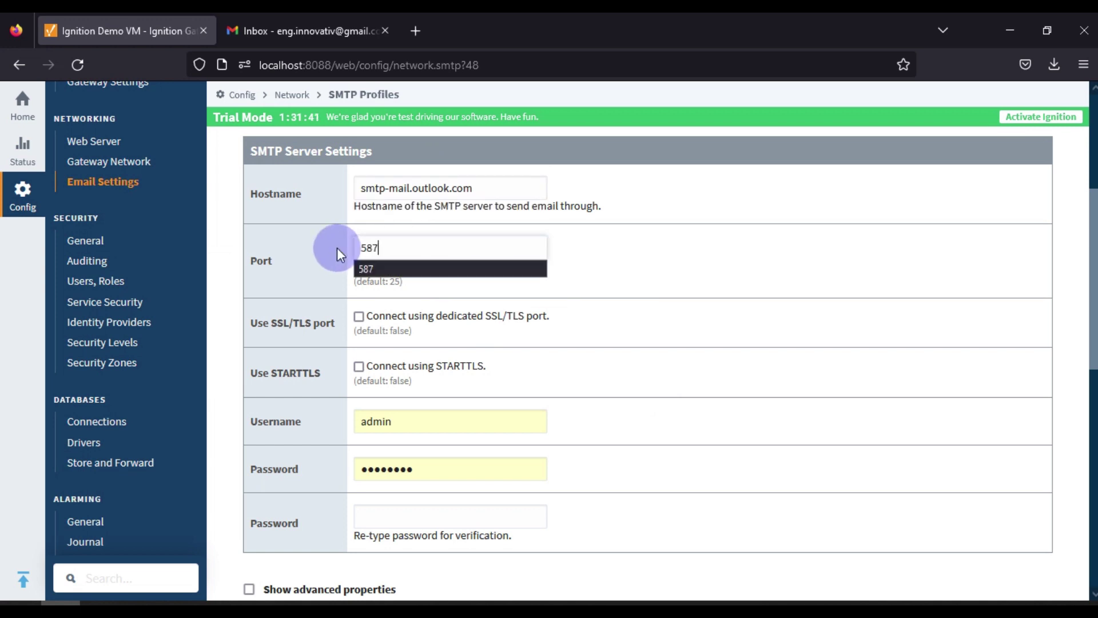
{"action": "left_click", "coordinate": [355, 271]}
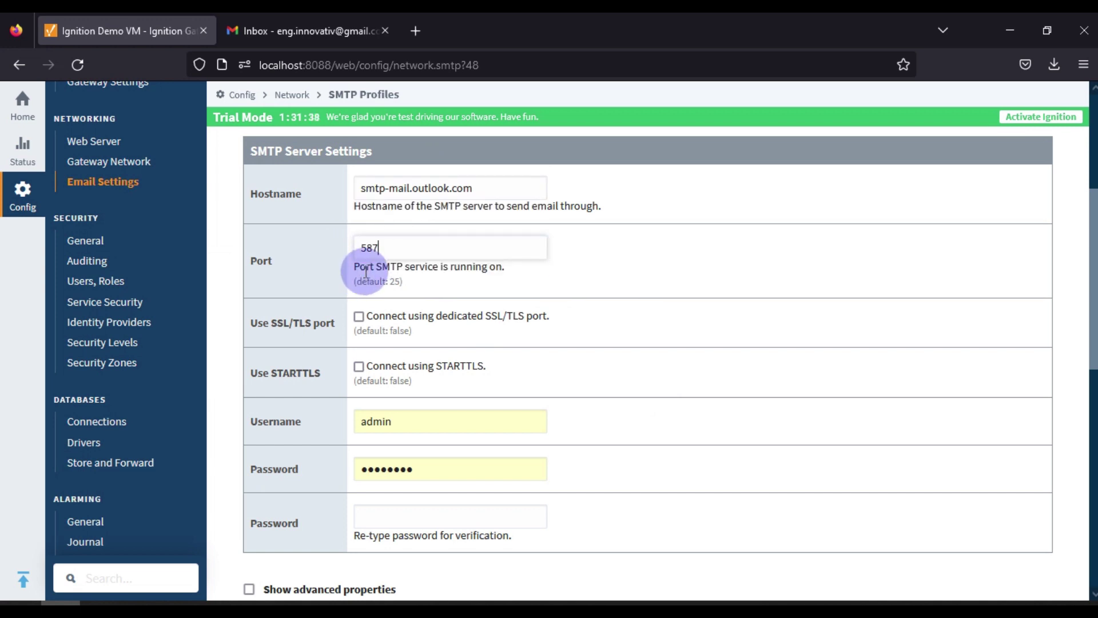
{"action": "left_click", "coordinate": [359, 367]}
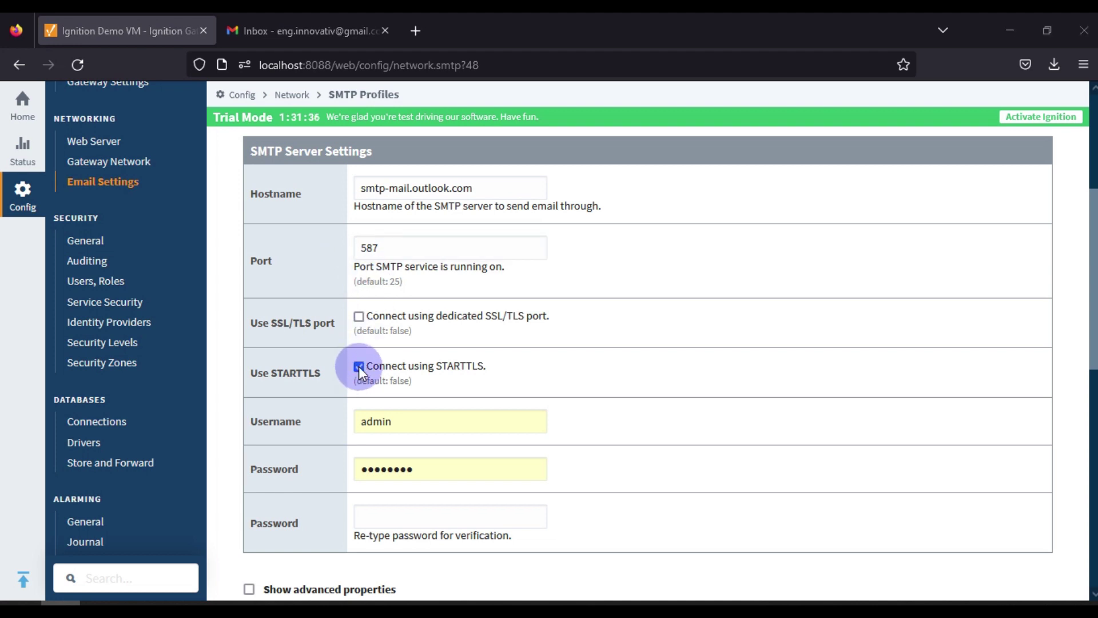
{"action": "key", "text": "alt+Tab"}
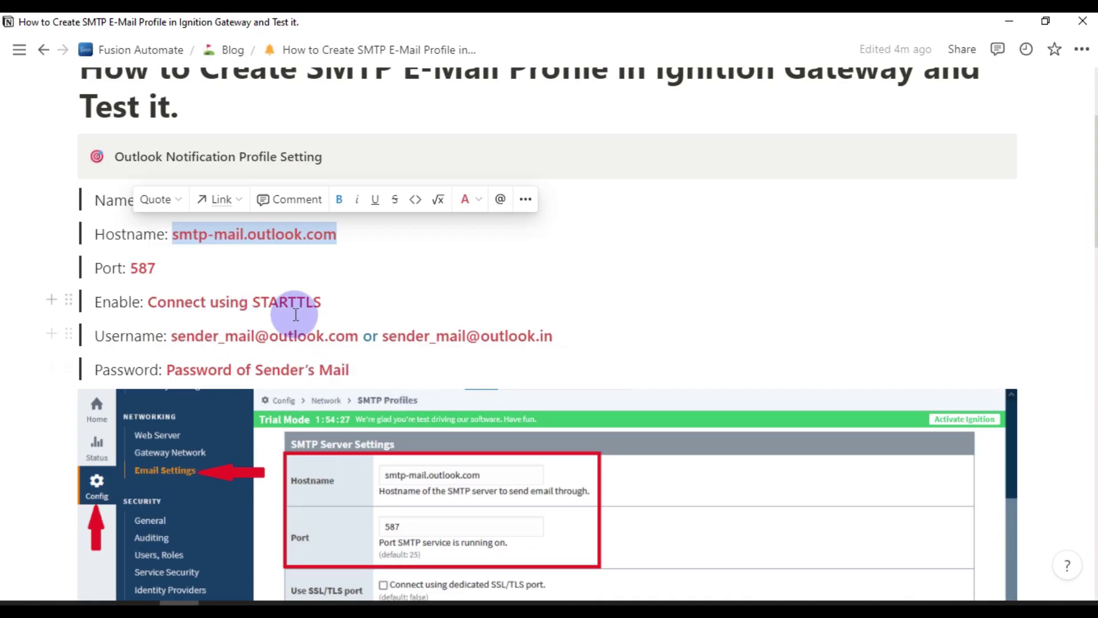
Highlight the guide's profile name, hostname, port and STARTTLS instructions in Notion
{"action": "left_click", "coordinate": [710, 314]}
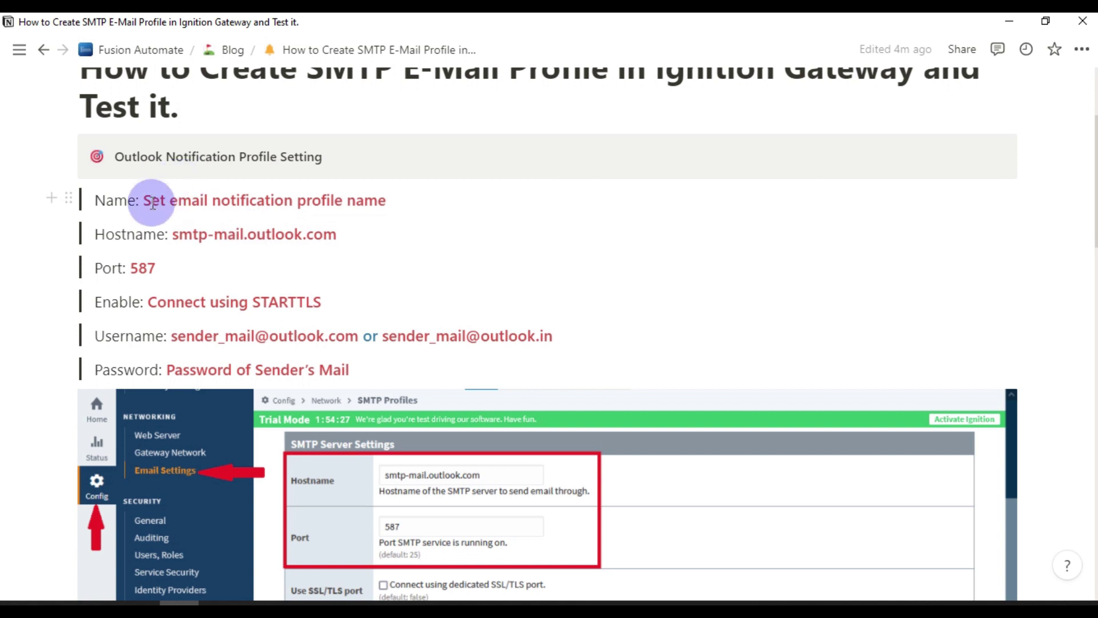
{"action": "left_click_drag", "start_coordinate": [146, 198], "coordinate": [436, 200]}
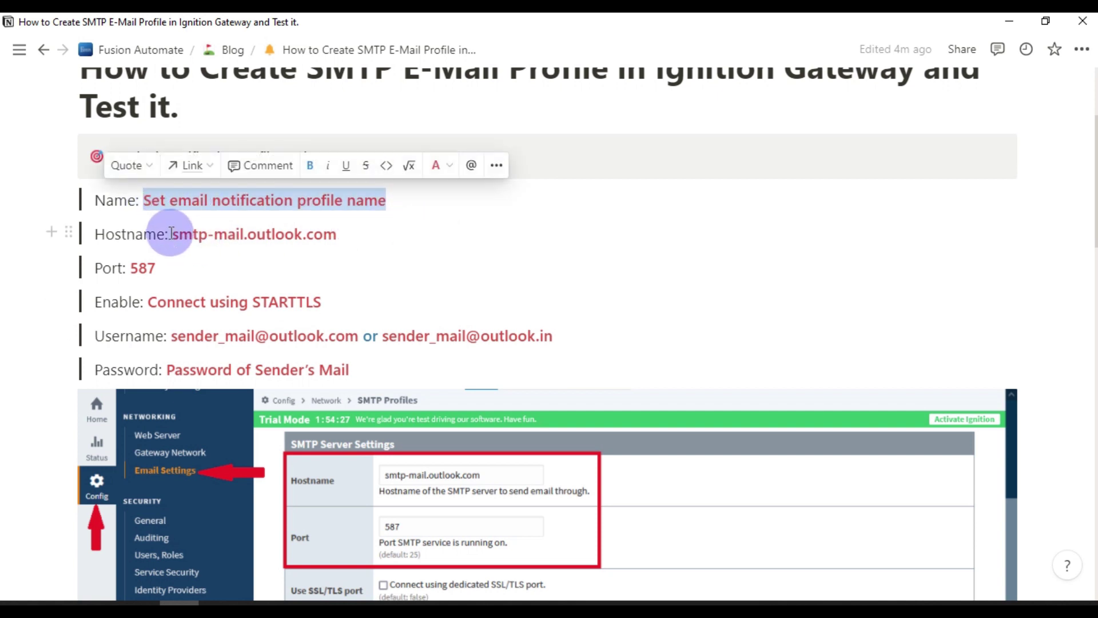
{"action": "left_click_drag", "start_coordinate": [173, 235], "coordinate": [342, 234]}
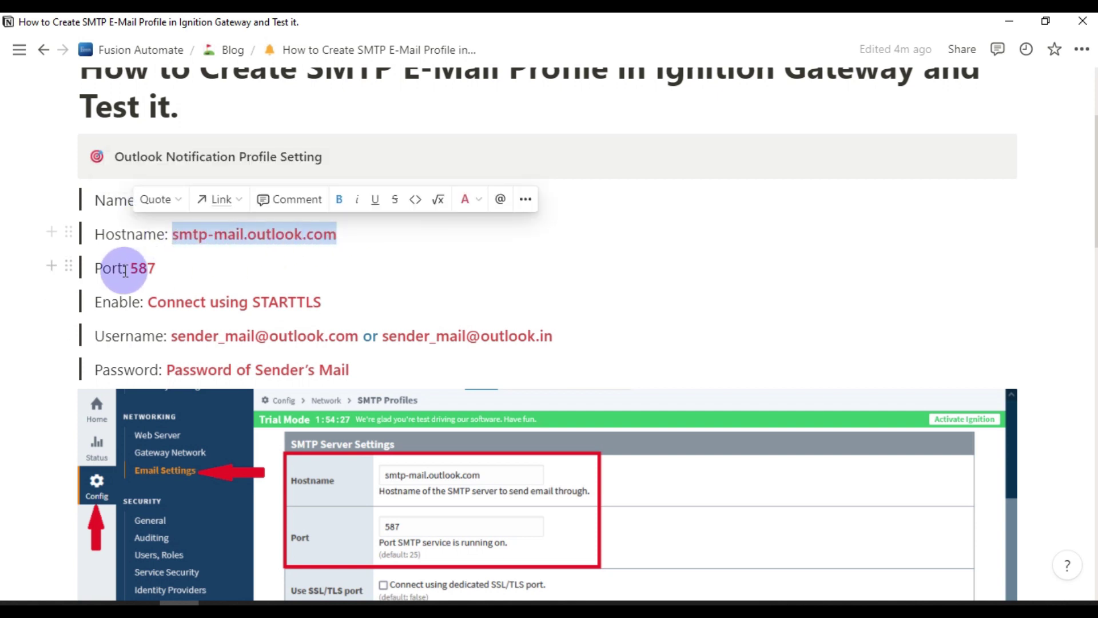
{"action": "left_click_drag", "start_coordinate": [131, 270], "coordinate": [326, 303]}
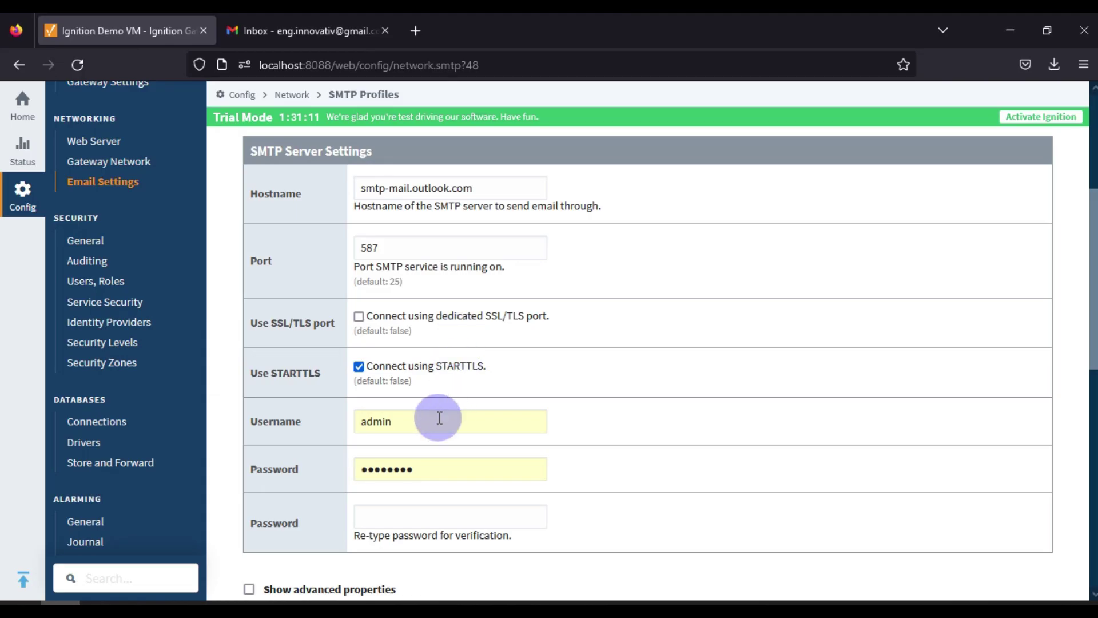
Enter the Outlook account's username and password with confirmation, then create the SMTP profile
{"action": "left_click_drag", "start_coordinate": [439, 417], "coordinate": [238, 445]}
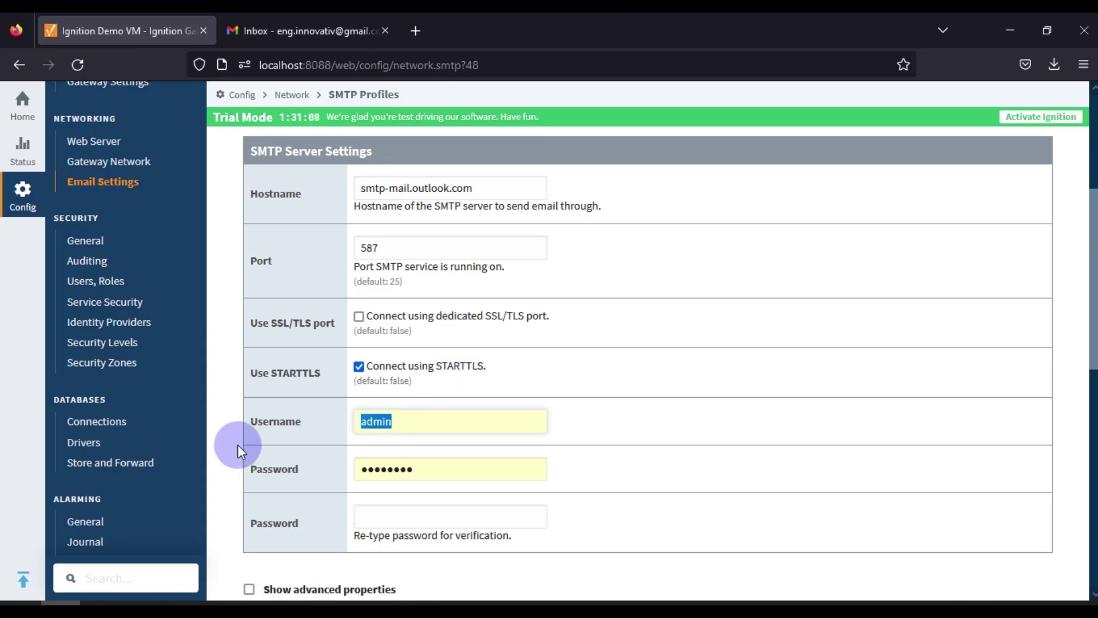
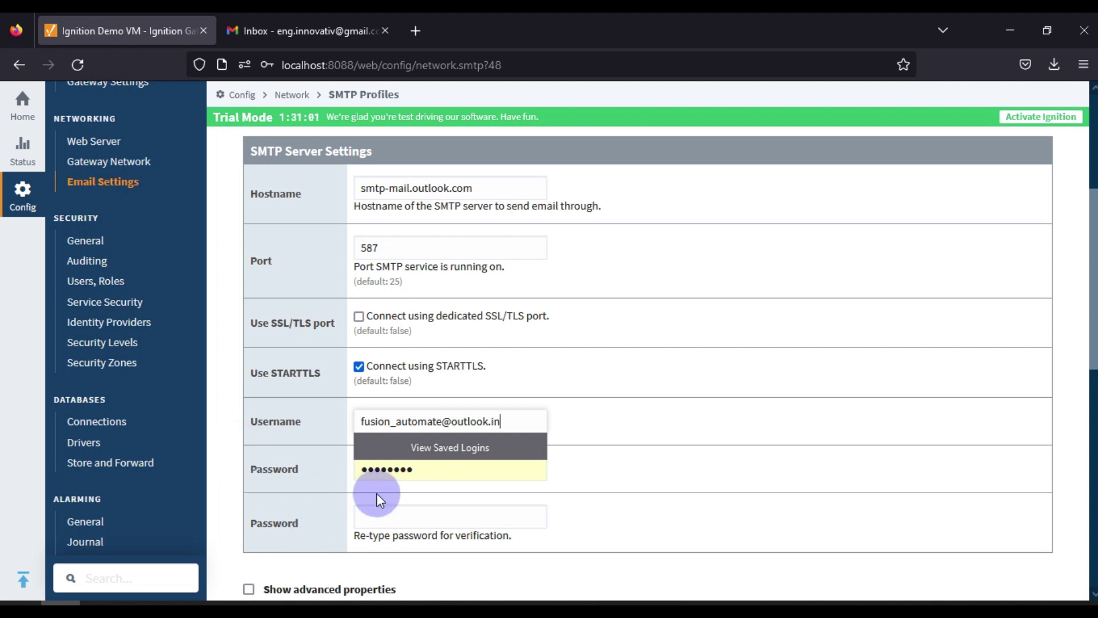
{"action": "left_click_drag", "start_coordinate": [434, 473], "coordinate": [314, 473]}
{"action": "type", "text": "a"}
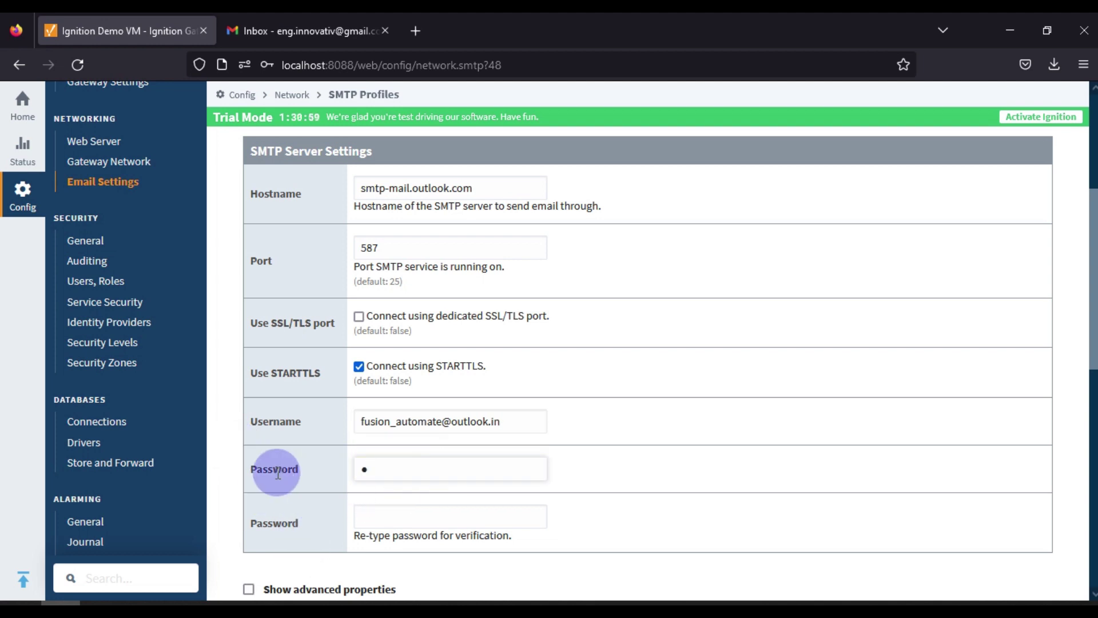
{"action": "type", "text": "xxxxxxxxxx"}
{"action": "key", "text": "Tab"}
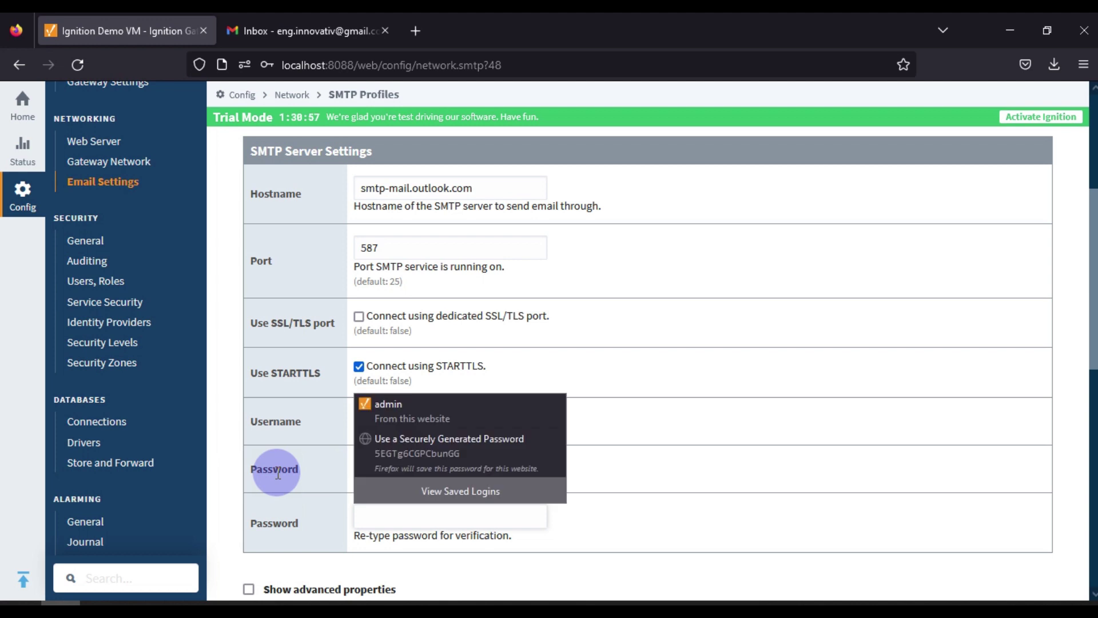
{"action": "type", "text": "xxxxxxxxx"}
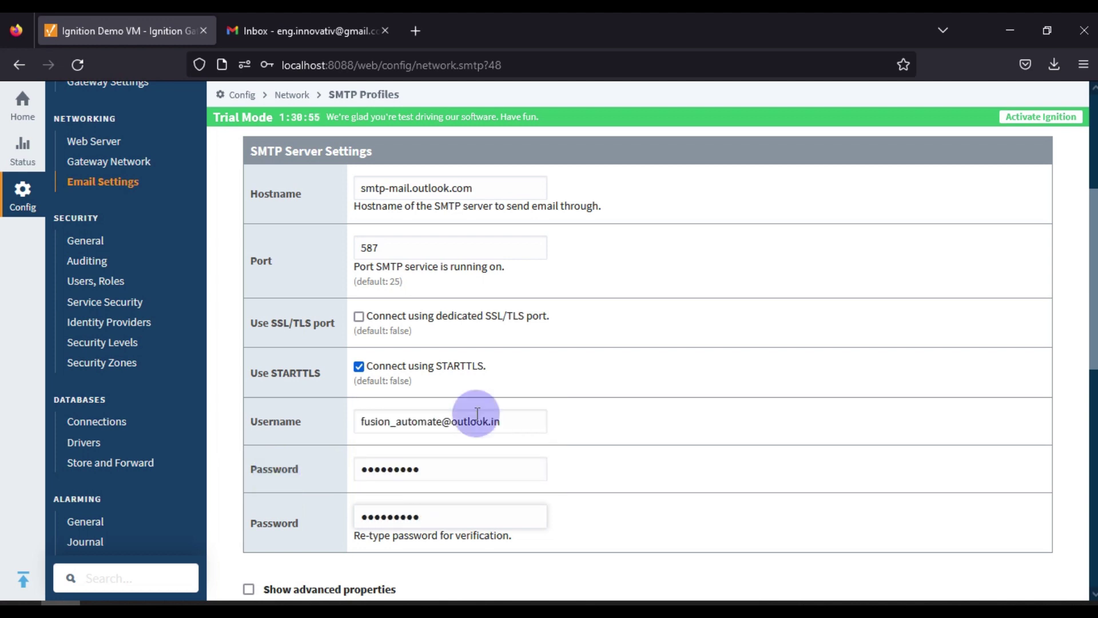
{"action": "scroll", "coordinate": [539, 429], "scroll_direction": "down", "scroll_amount": 5}
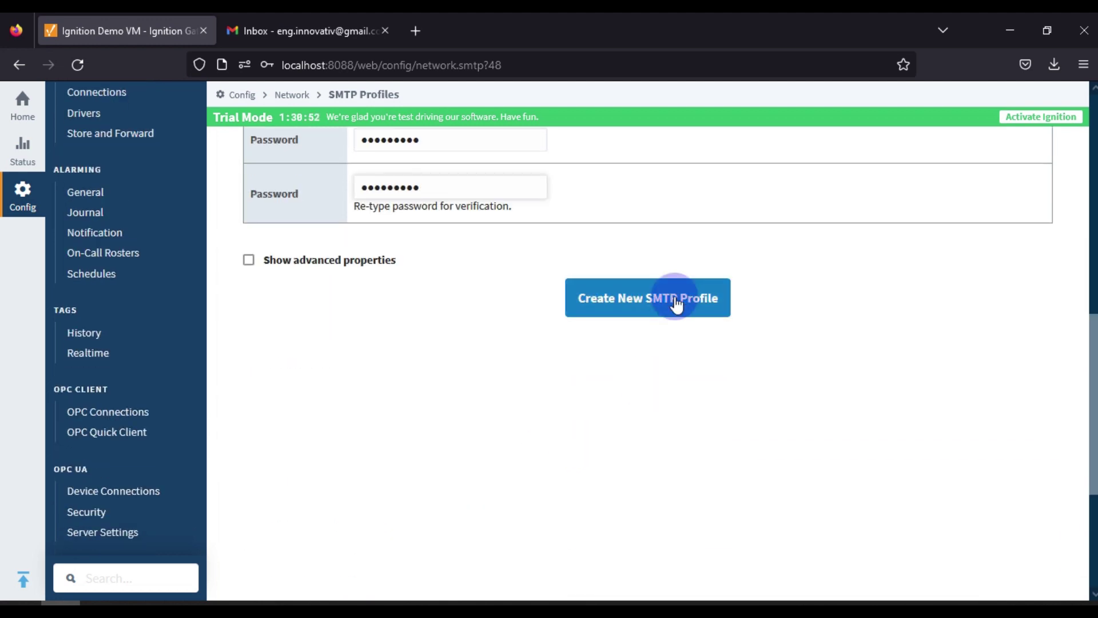
{"action": "left_click", "coordinate": [676, 303]}
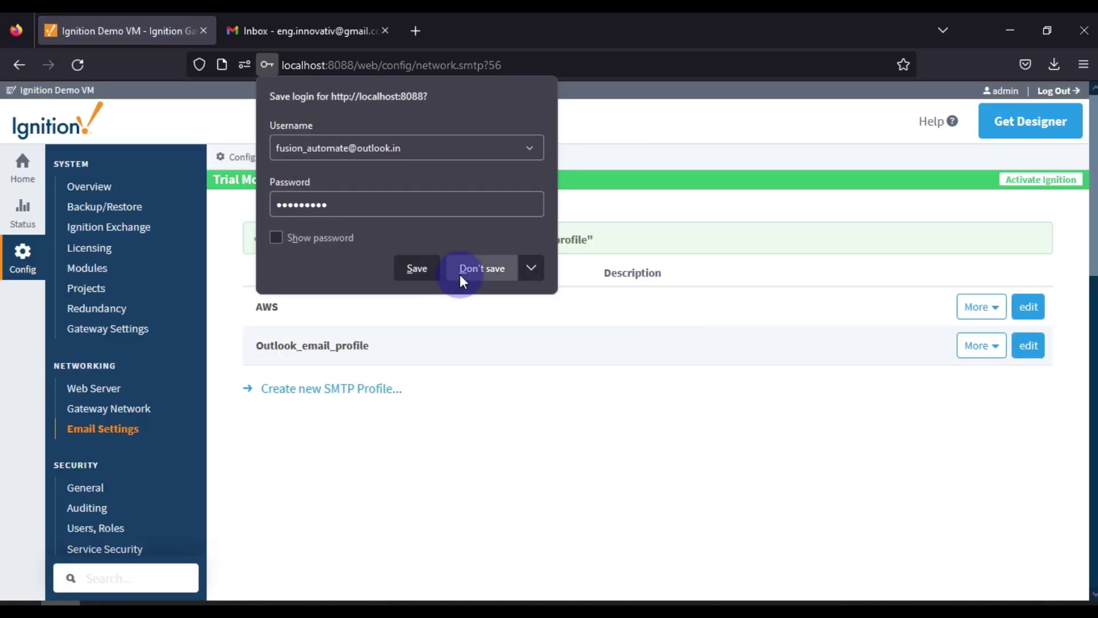
Decline Firefox's save-login prompt and highlight Outlook_email_profile in the SMTP profiles list
{"action": "left_click", "coordinate": [461, 278]}
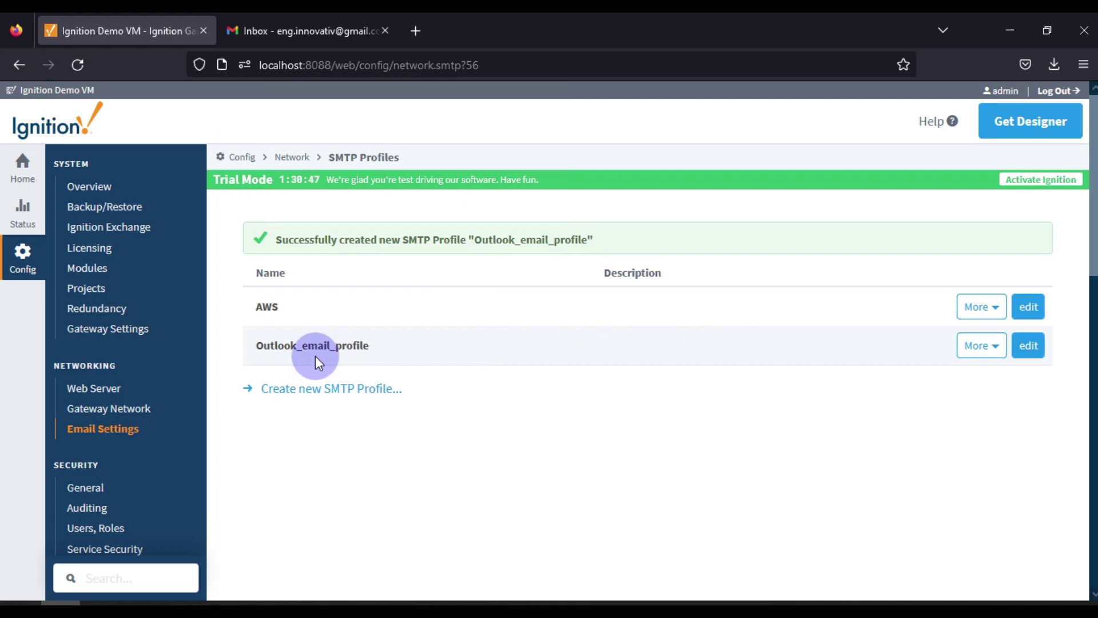
{"action": "left_click_drag", "start_coordinate": [264, 347], "coordinate": [380, 347]}
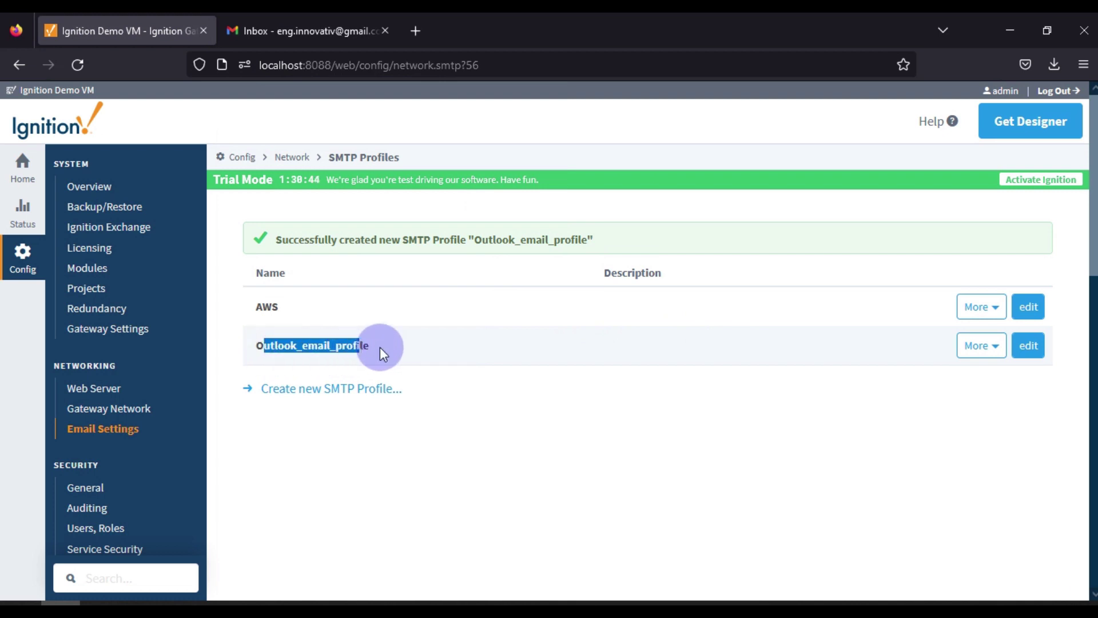
Open Outlook_email_profile for editing and check its name, hostname smtp-mail.outlook.com and port 587
{"action": "left_click", "coordinate": [1027, 345]}
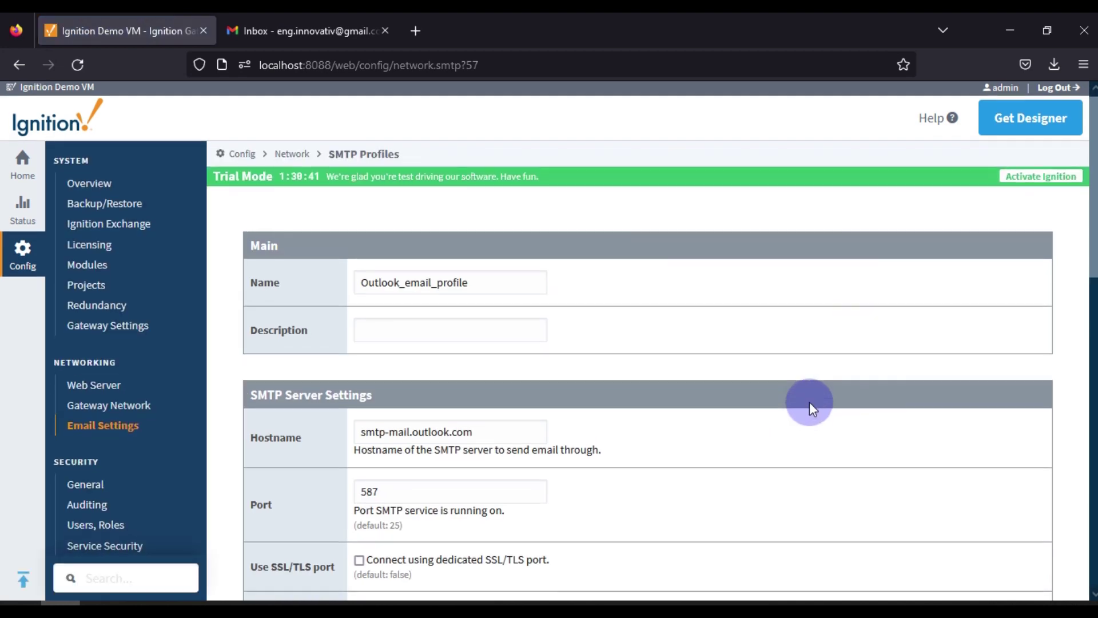
{"action": "scroll", "coordinate": [808, 401], "scroll_direction": "down", "scroll_amount": 3}
{"action": "scroll", "coordinate": [497, 342], "scroll_direction": "up", "scroll_amount": 3}
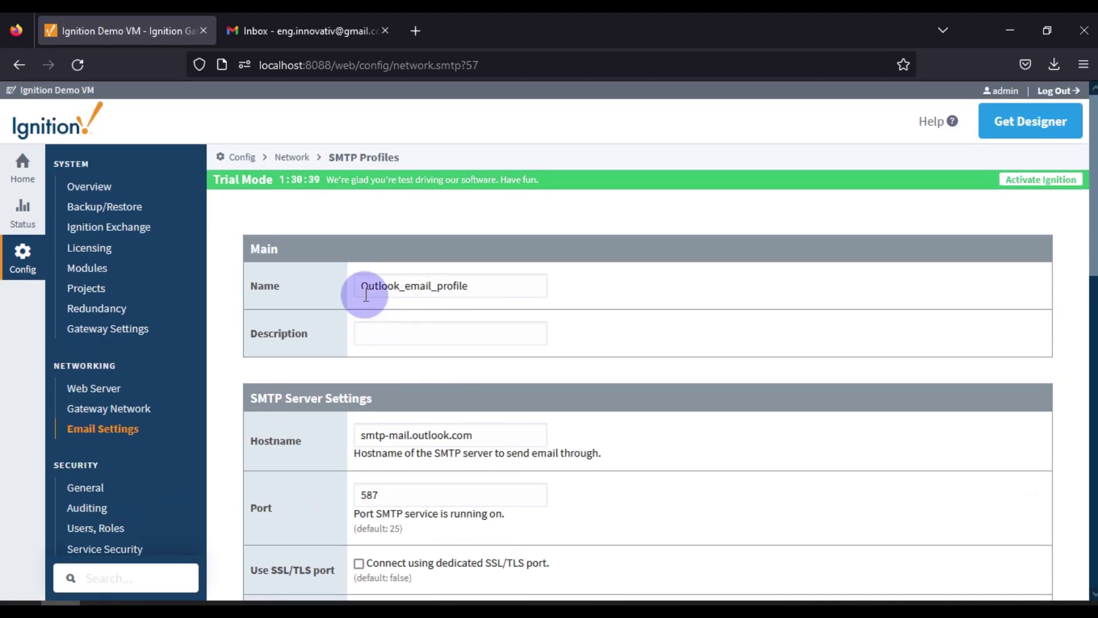
{"action": "left_click_drag", "start_coordinate": [367, 285], "coordinate": [497, 296]}
{"action": "scroll", "coordinate": [492, 296], "scroll_direction": "down", "scroll_amount": 3}
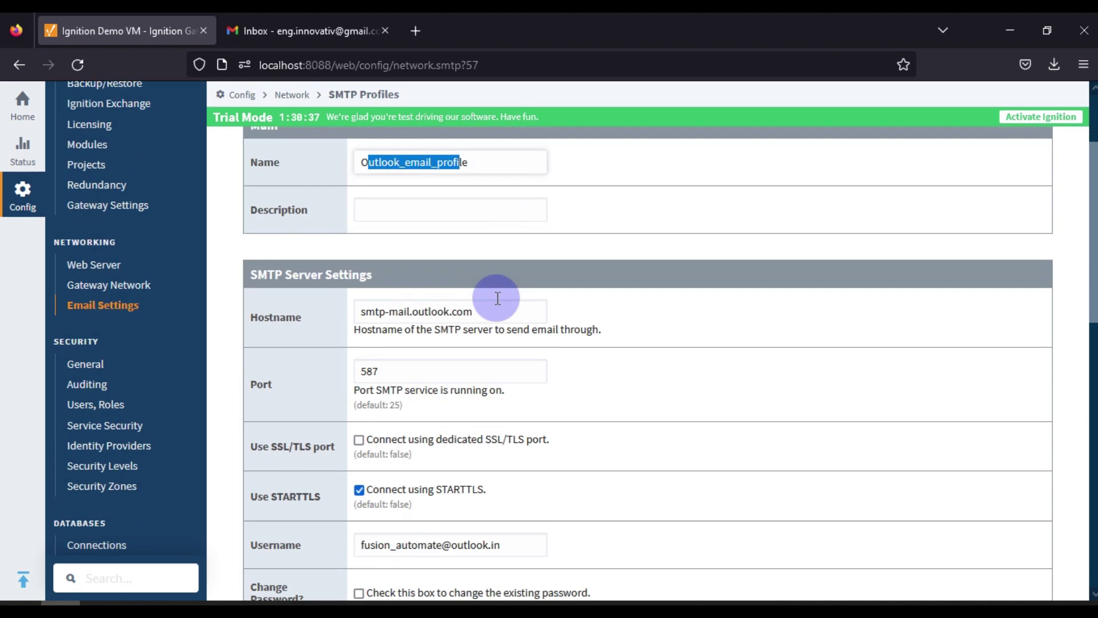
{"action": "left_click", "coordinate": [403, 270]}
{"action": "left_click", "coordinate": [403, 331]}
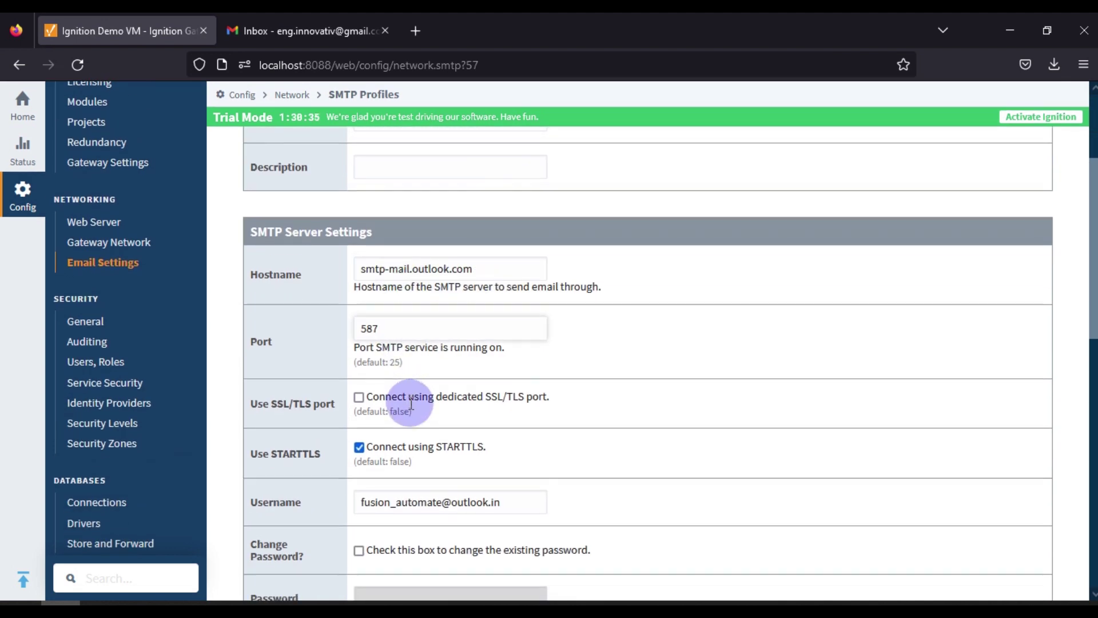
{"action": "scroll", "coordinate": [311, 325], "scroll_direction": "down", "scroll_amount": 3}
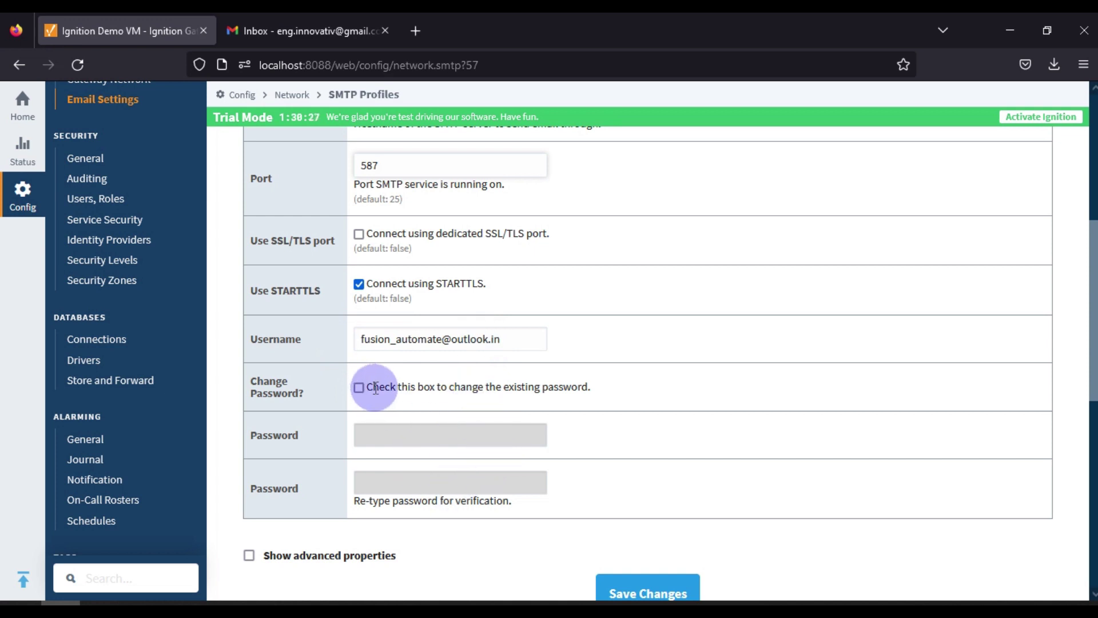
{"action": "scroll", "coordinate": [382, 393], "scroll_direction": "up", "scroll_amount": 5}
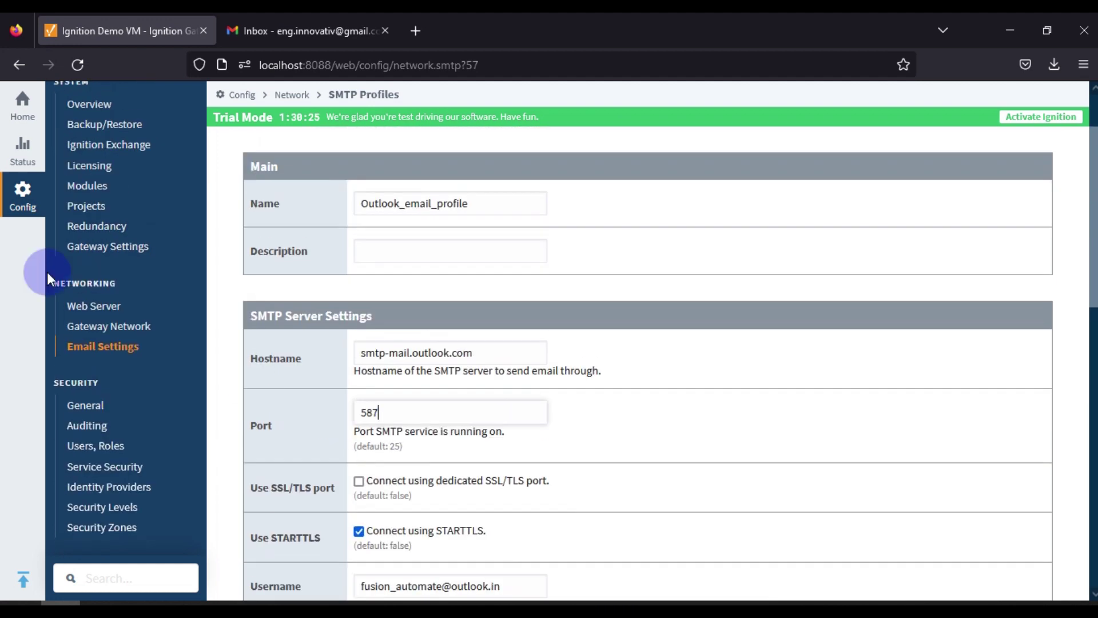
Return to the SMTP profiles list and open a test email for Outlook_email_profile
{"action": "left_click", "coordinate": [20, 66]}
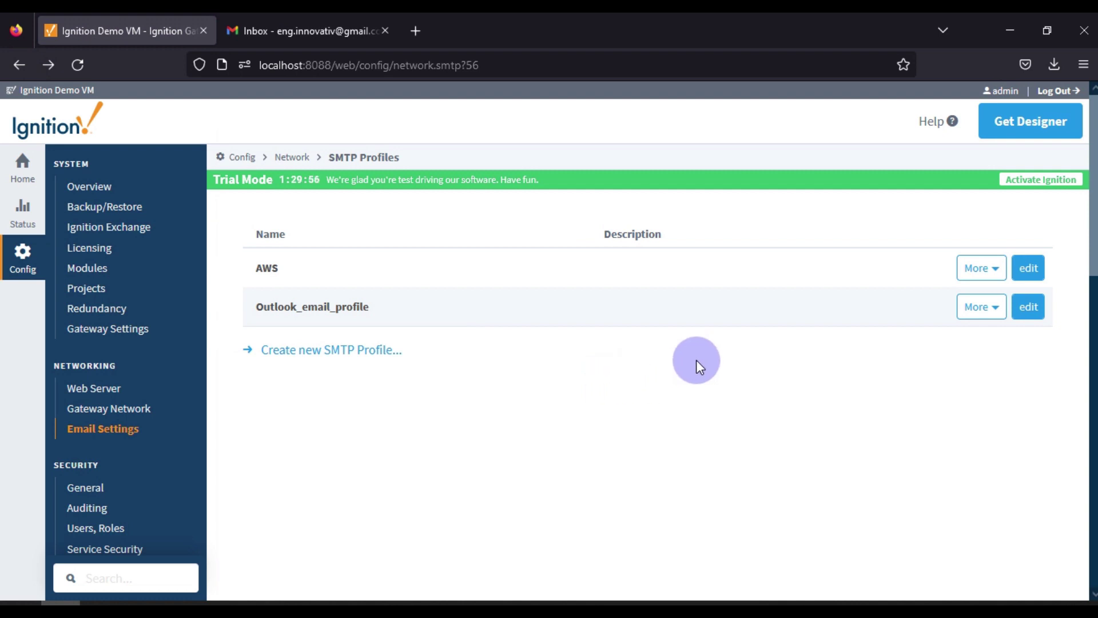
{"action": "left_click", "coordinate": [979, 307]}
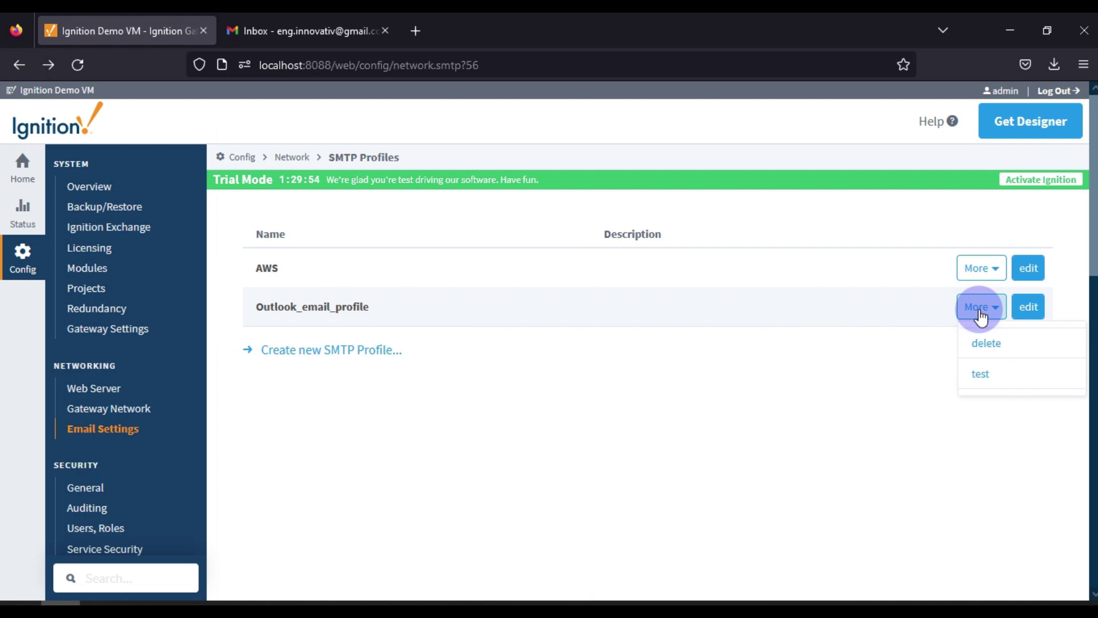
{"action": "left_click", "coordinate": [1002, 376]}
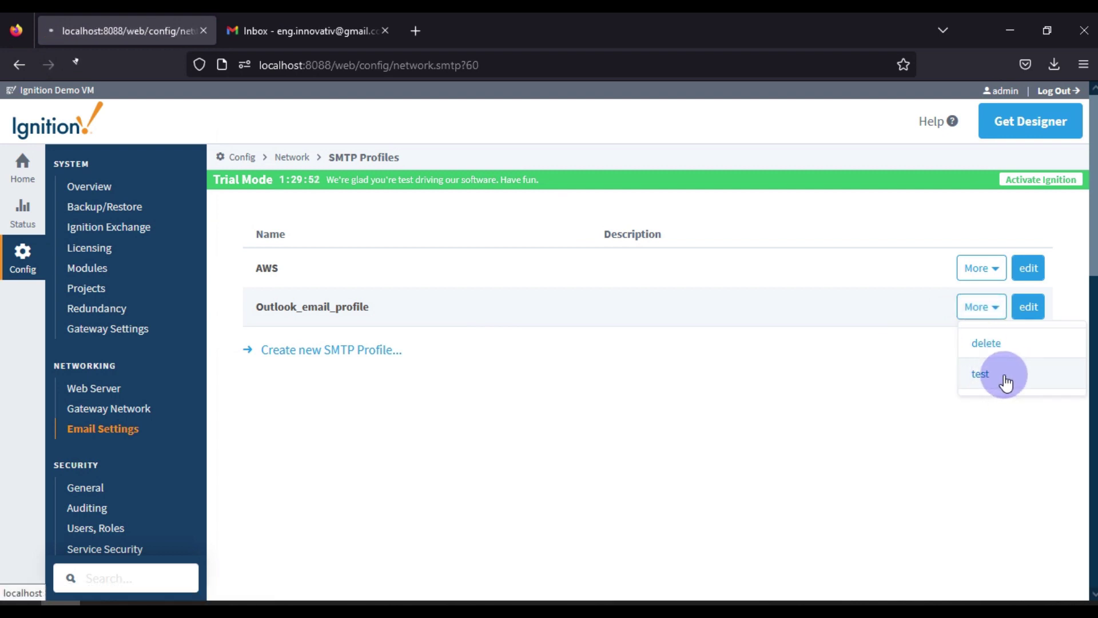
{"action": "left_click", "coordinate": [516, 296]}
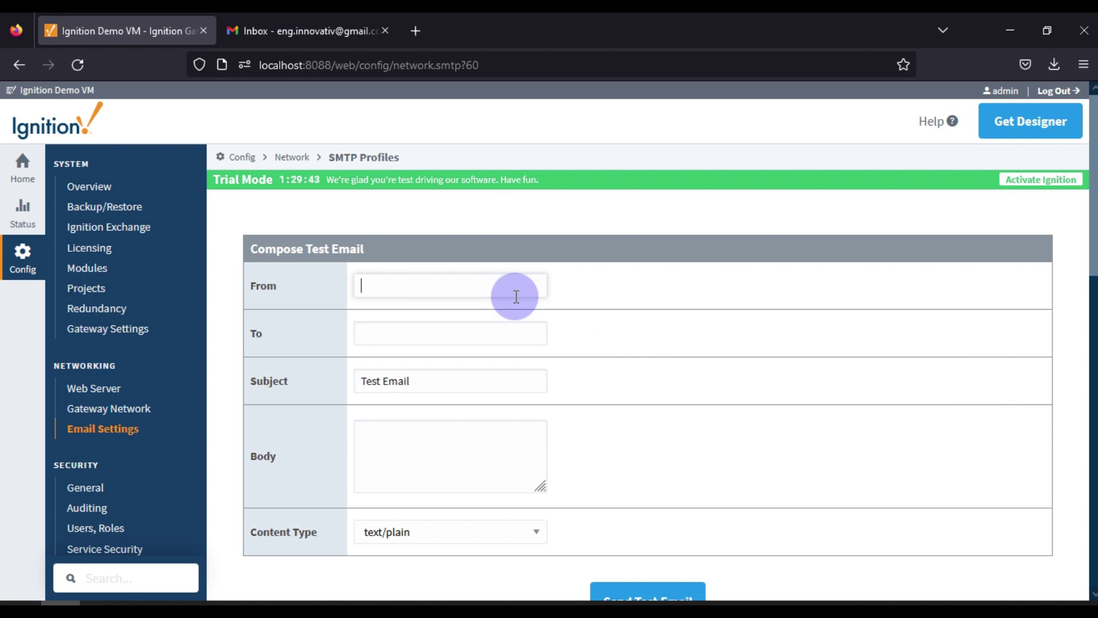
Fill in the Outlook sender and Gmail recipient addresses and subject 'Test Email from SMPTY Profile'
{"action": "type", "text": "fusion"}
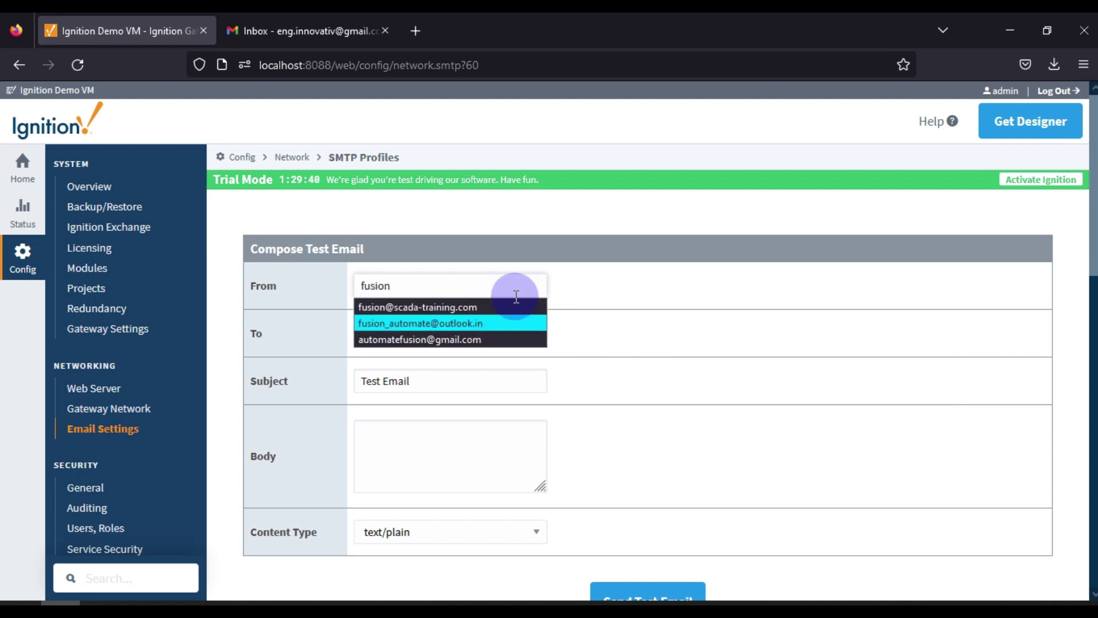
{"action": "key", "text": "Return"}
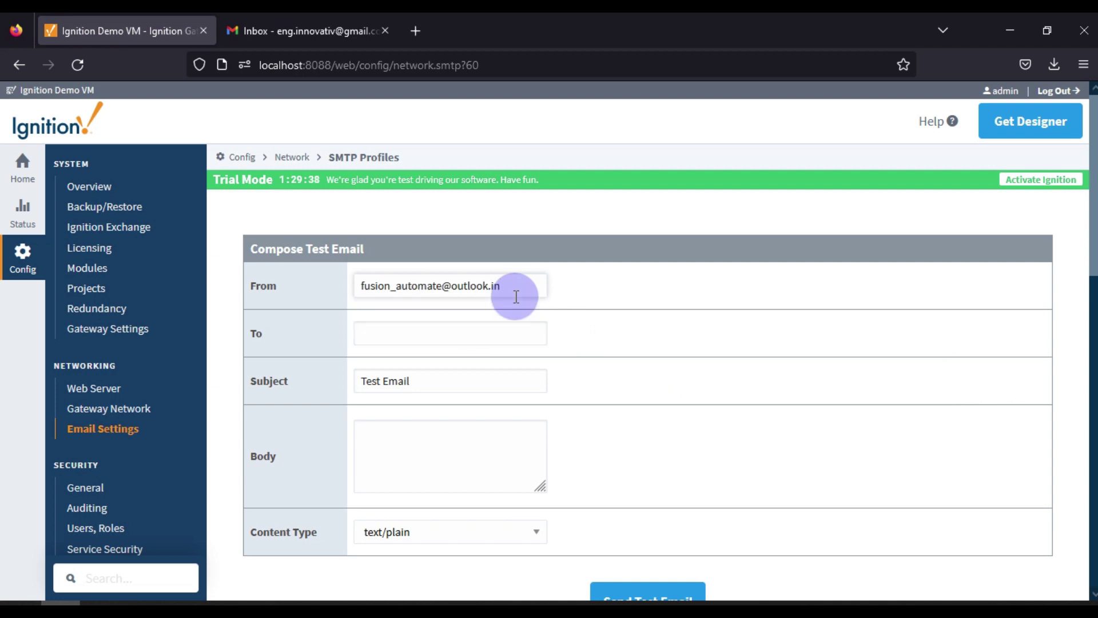
{"action": "left_click", "coordinate": [486, 326]}
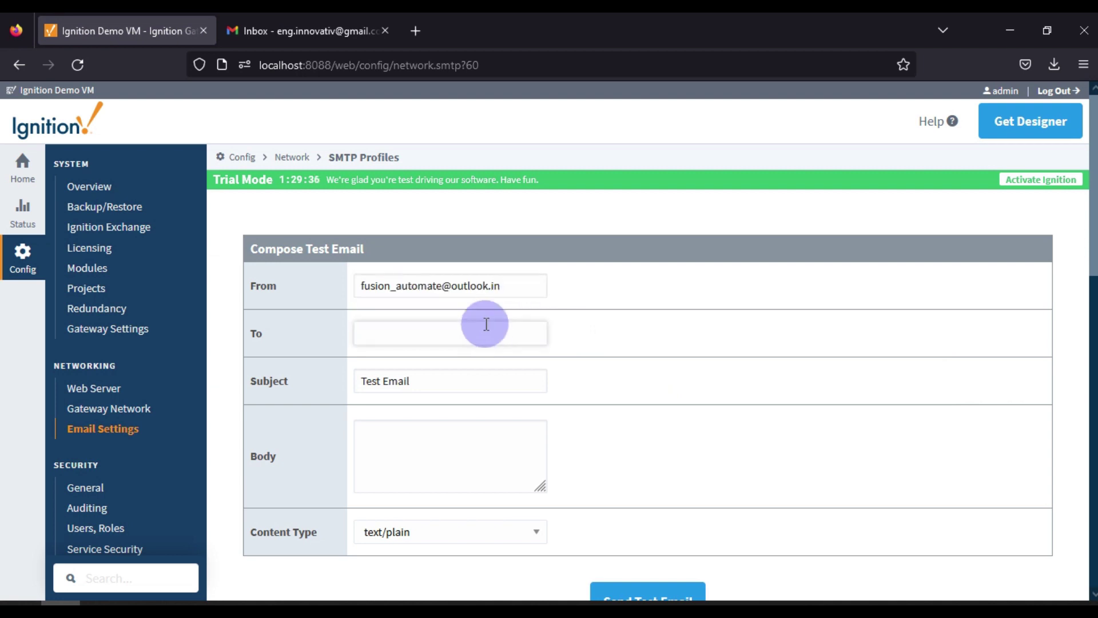
{"action": "type", "text": "eng"}
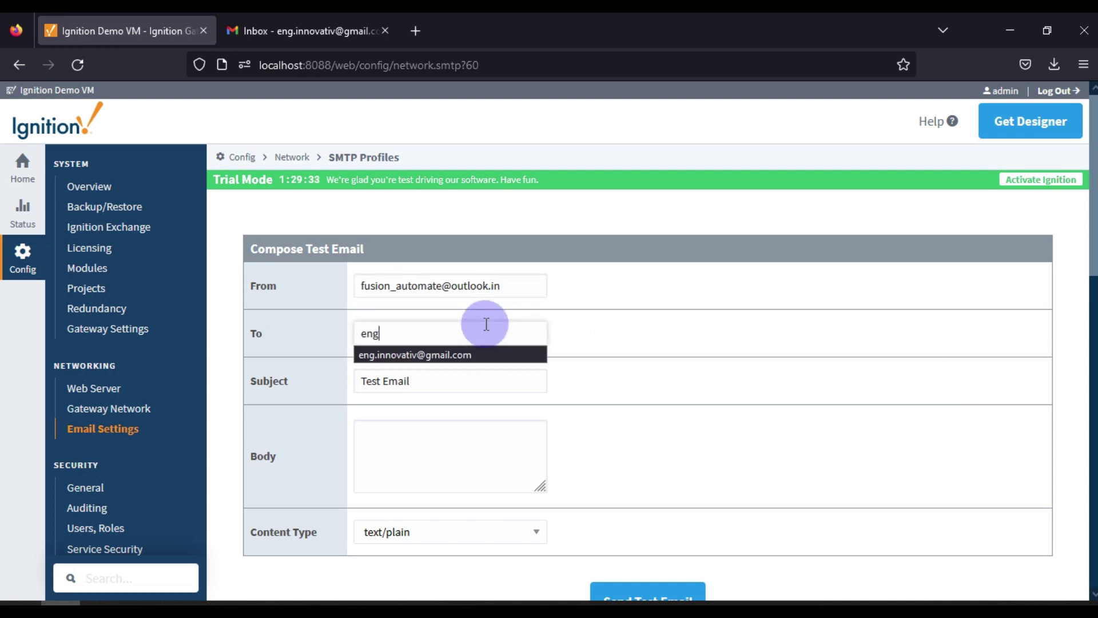
{"action": "key", "text": "Return"}
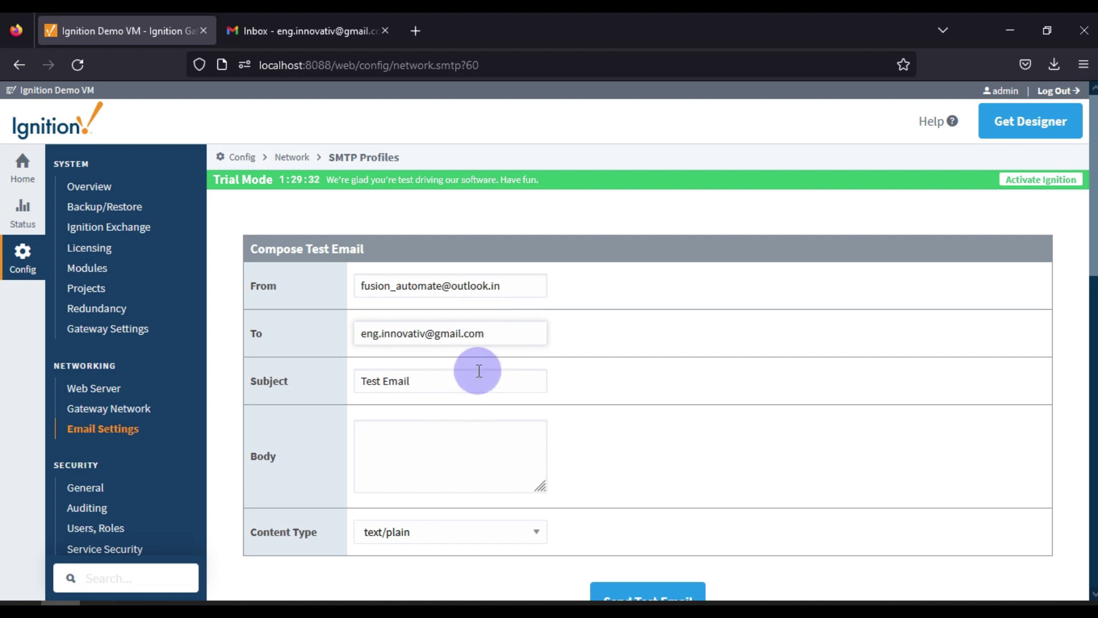
{"action": "left_click", "coordinate": [476, 379]}
{"action": "type", "text": "from"}
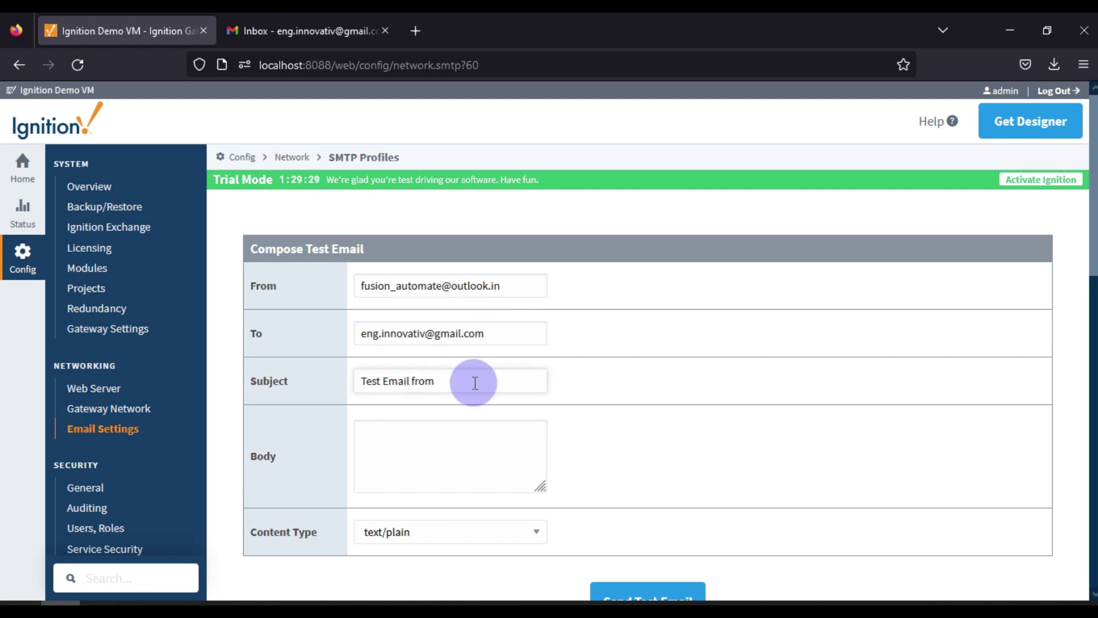
{"action": "type", "text": " SMPTY Profile"}
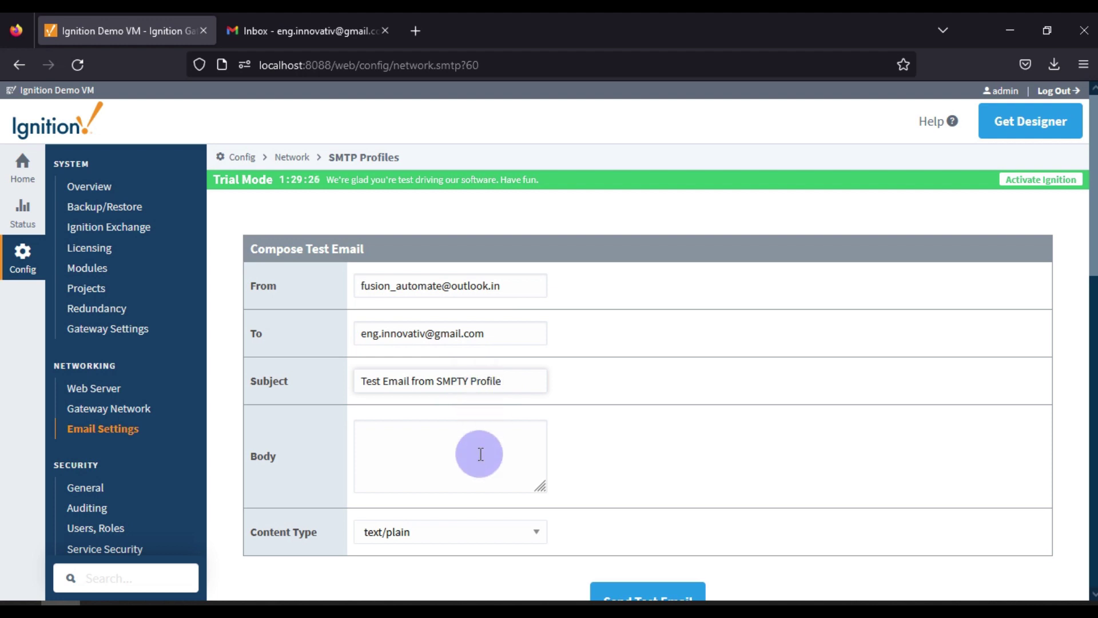
Type the body 'SMTP Profile : Ignition SCADA Gateway', correcting the typo
{"action": "left_click", "coordinate": [480, 454]}
{"action": "type", "text": "SMPT"}
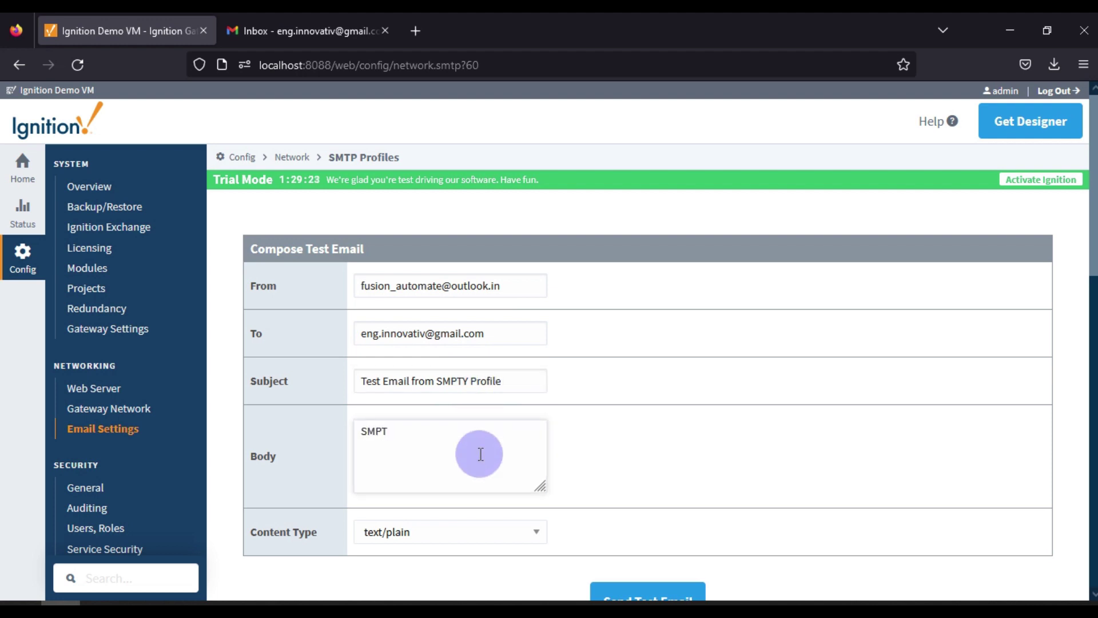
{"action": "key", "text": "BackSpace"}
{"action": "key", "text": "BackSpace"}
{"action": "type", "text": "TP Profile : I"}
{"action": "type", "text": "gnition SCADA "}
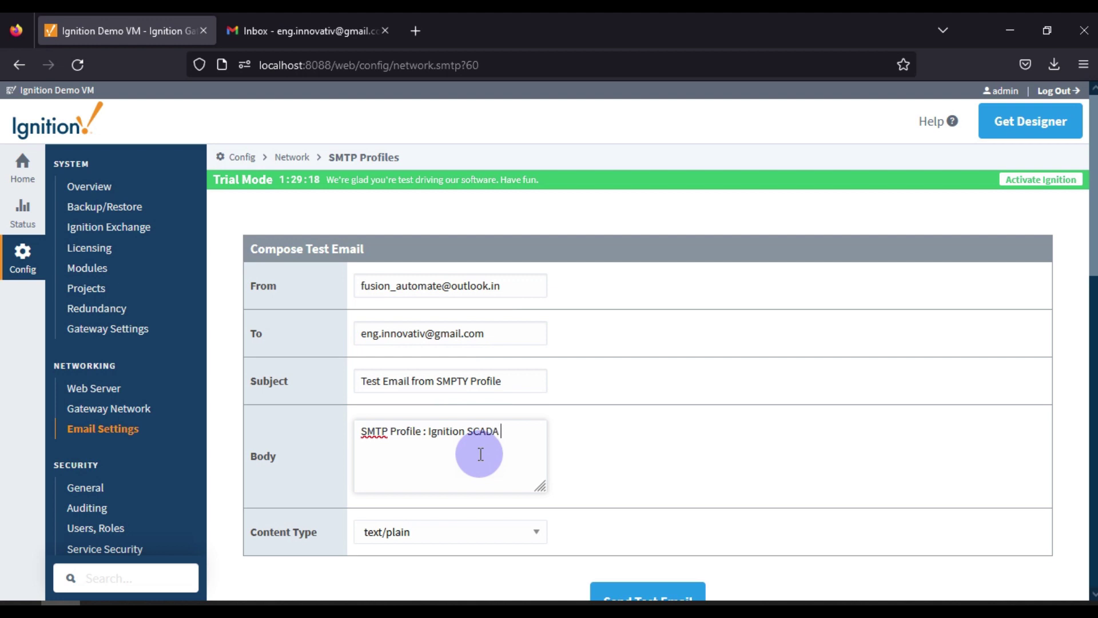
{"action": "type", "text": "Gateway"}
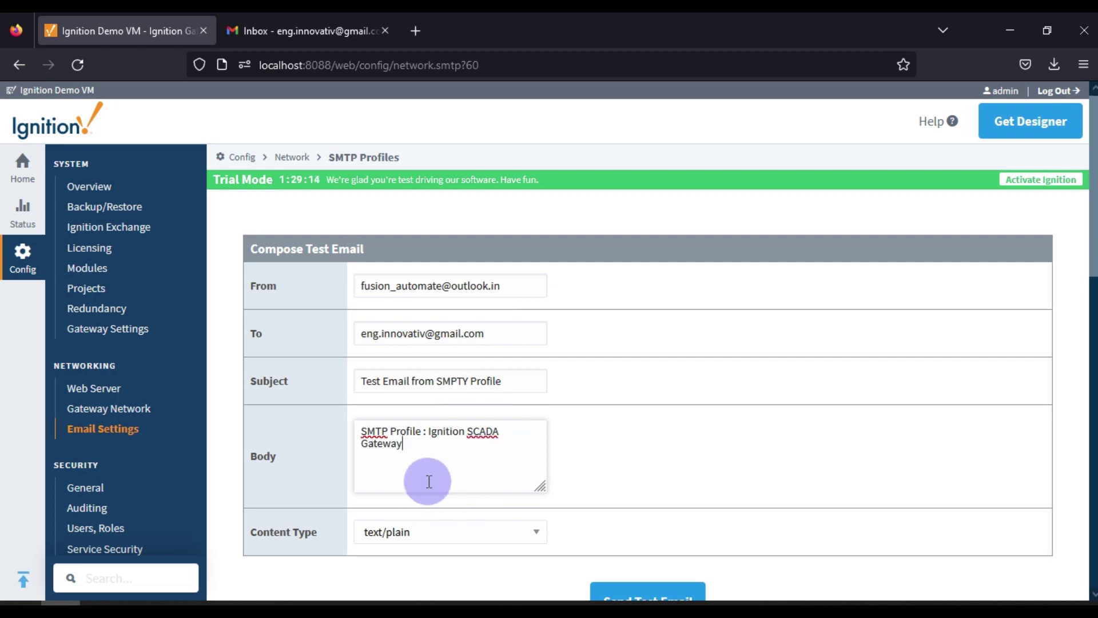
{"action": "scroll", "coordinate": [423, 486], "scroll_direction": "down", "scroll_amount": 3}
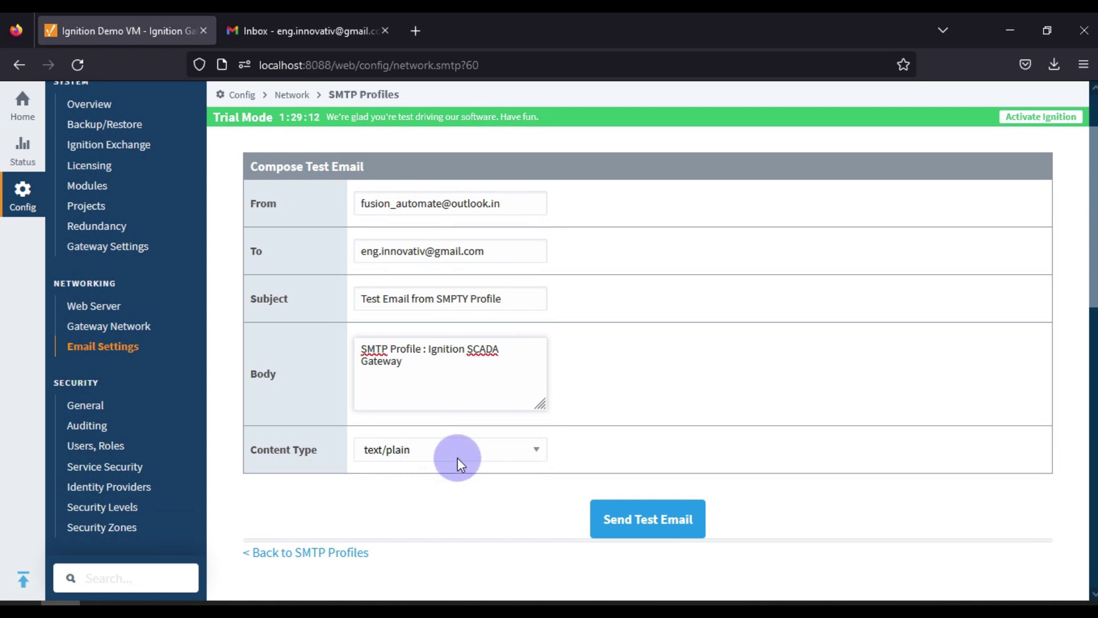
Send the test email with text/plain content through Outlook_email_profile
{"action": "left_click", "coordinate": [440, 451]}
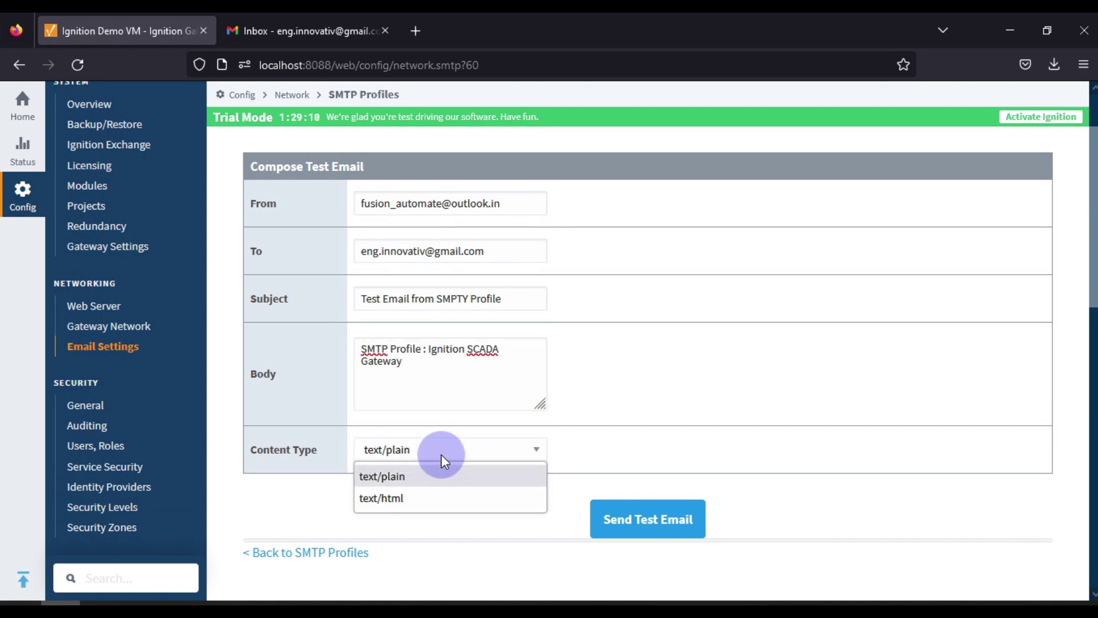
{"action": "left_click", "coordinate": [408, 479]}
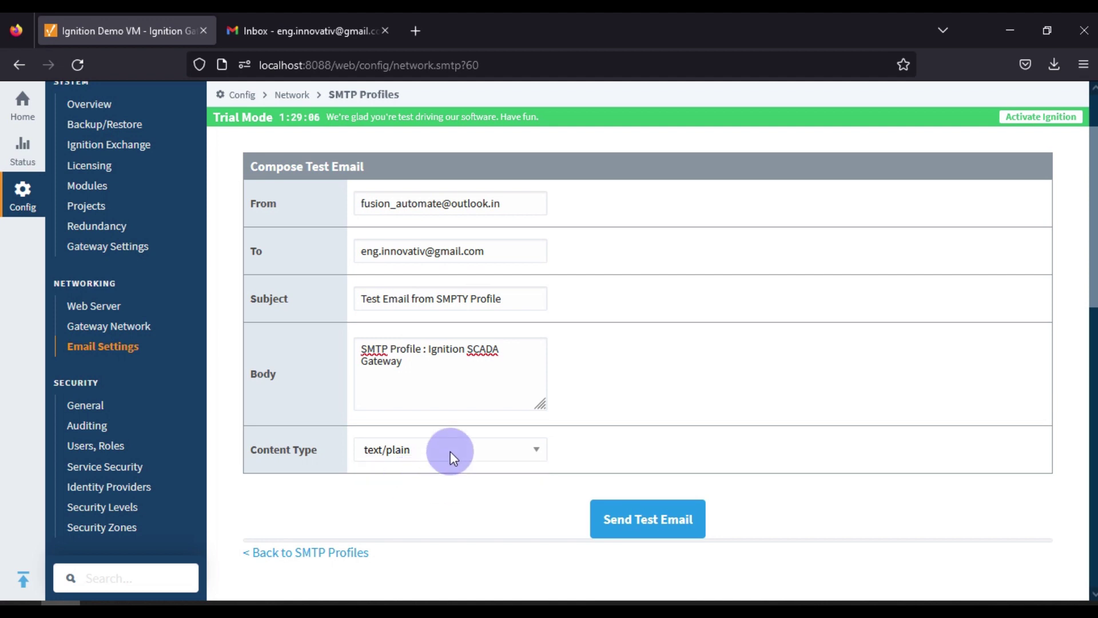
{"action": "left_click", "coordinate": [624, 521]}
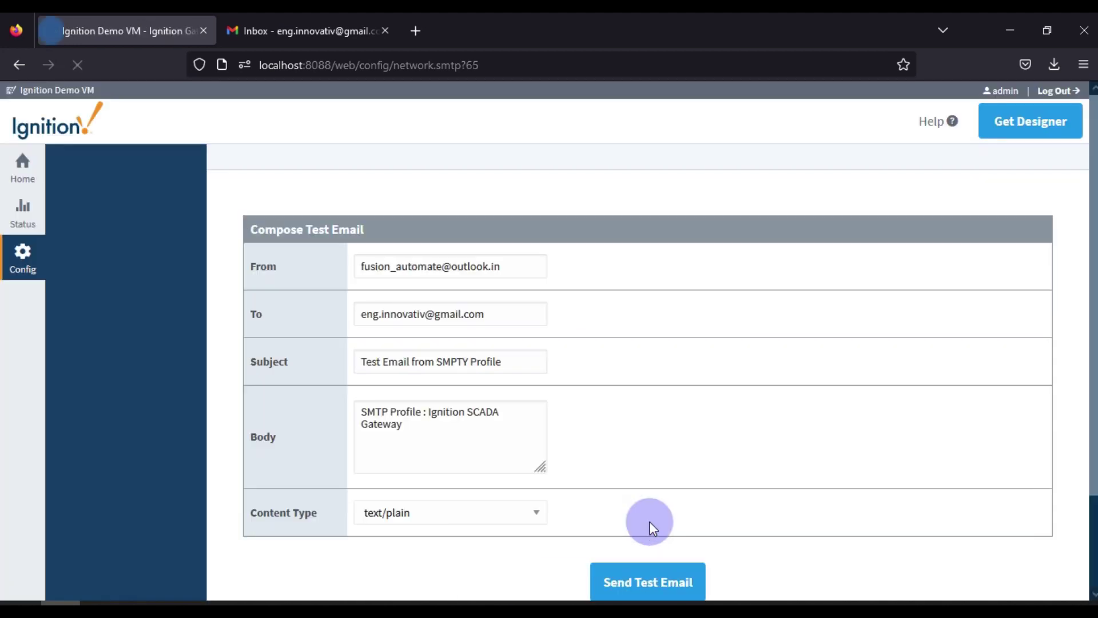
Check the 'Email sent in 3 seconds' confirmation and the recipient address in the To field
{"action": "scroll", "coordinate": [331, 407], "scroll_direction": "down", "scroll_amount": 3}
{"action": "left_click_drag", "start_coordinate": [274, 388], "coordinate": [380, 385]}
{"action": "left_click", "coordinate": [409, 387]}
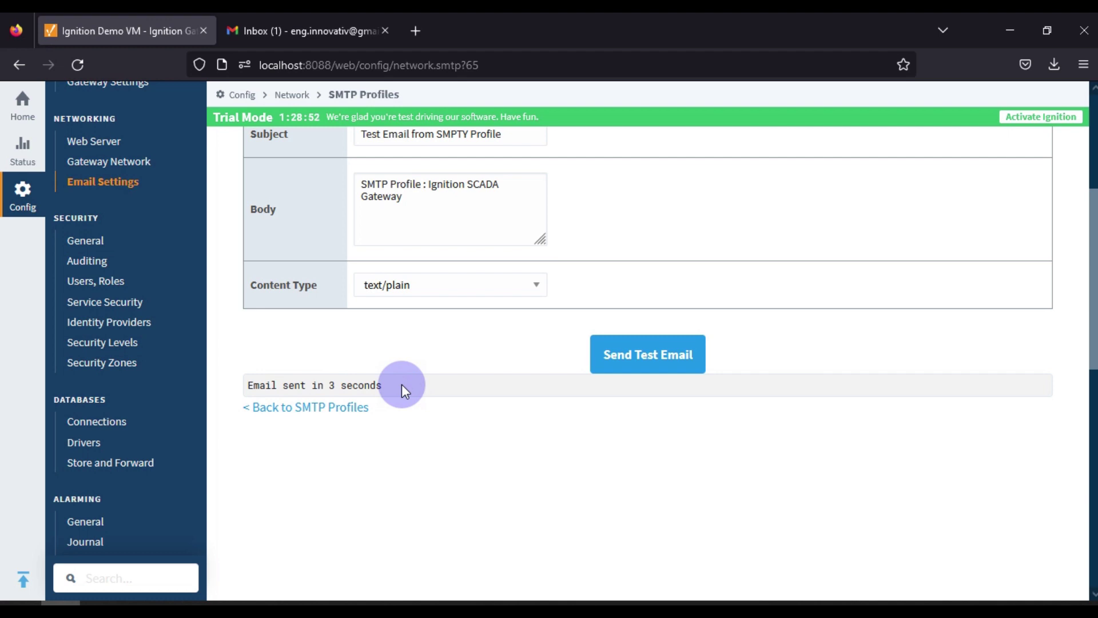
{"action": "scroll", "coordinate": [400, 384], "scroll_direction": "up", "scroll_amount": 5}
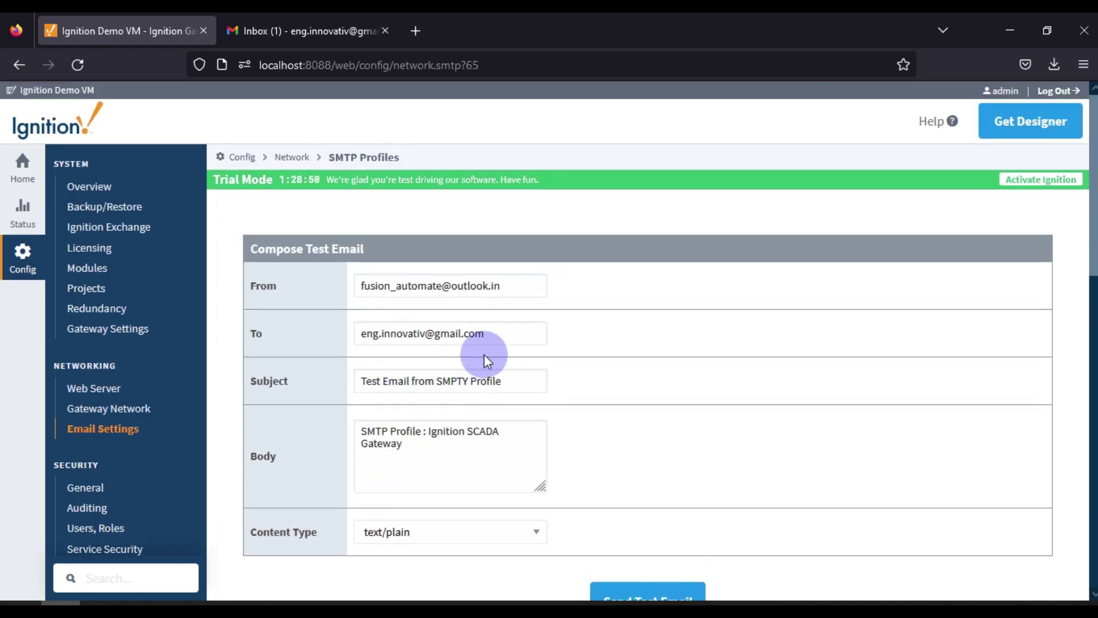
{"action": "left_click_drag", "start_coordinate": [484, 333], "coordinate": [363, 331]}
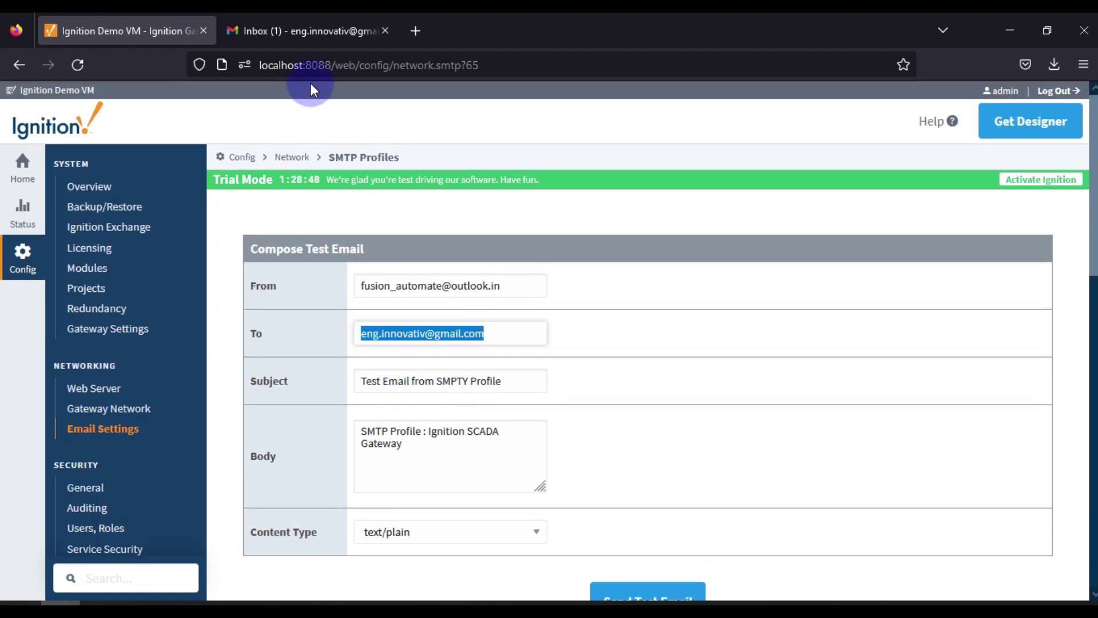
Open the test email in Gmail, then delete the stray Y from the Ignition subject
{"action": "left_click", "coordinate": [286, 34]}
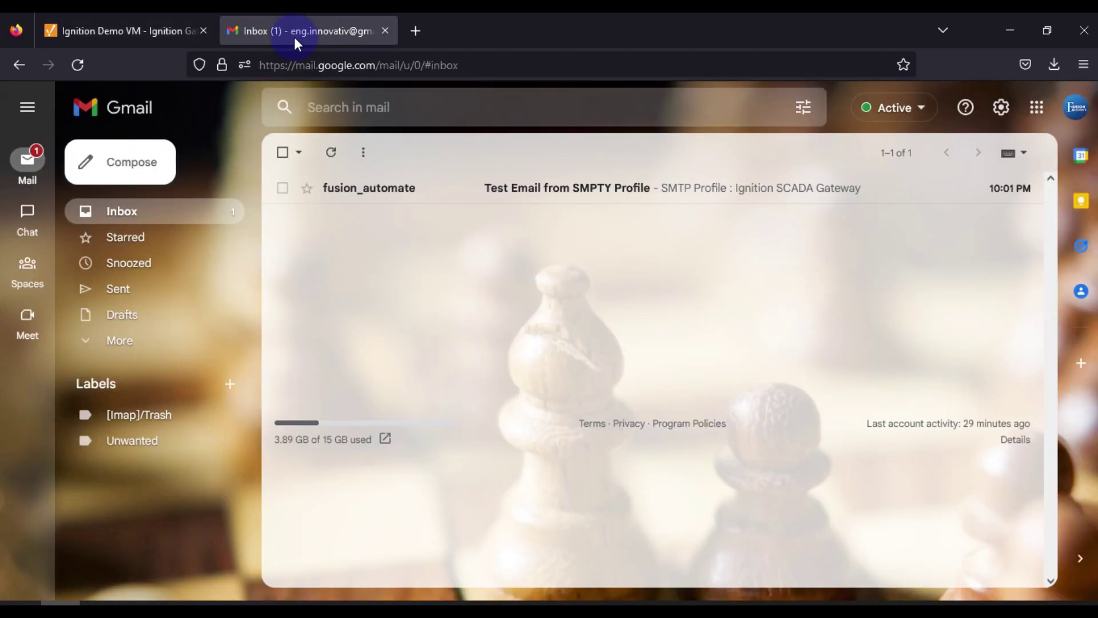
{"action": "left_click", "coordinate": [592, 195]}
{"action": "left_click", "coordinate": [126, 31]}
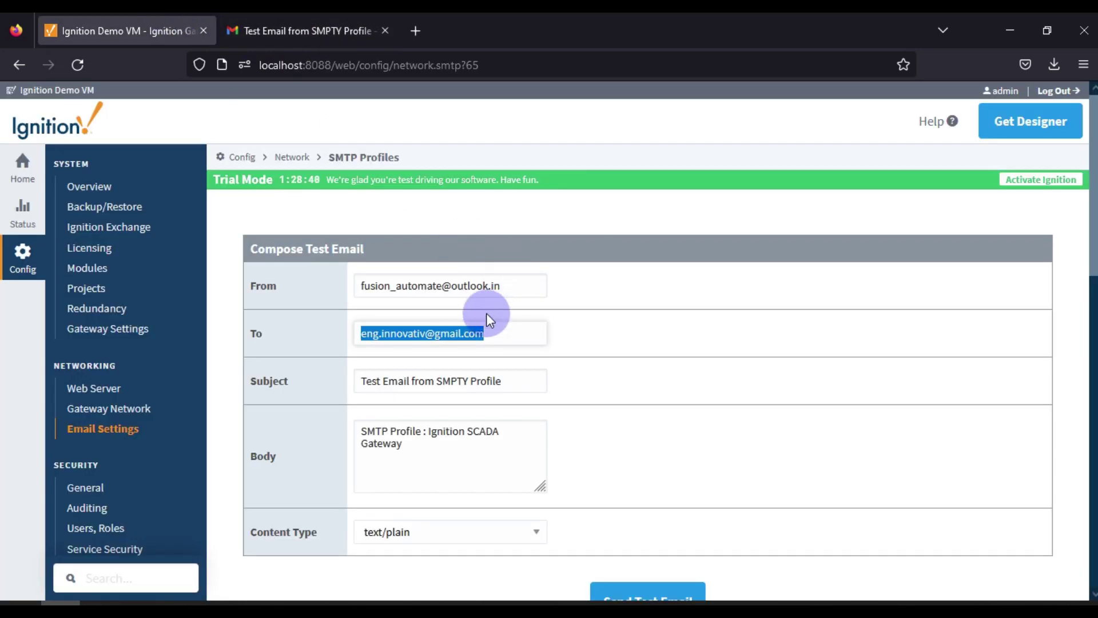
{"action": "left_click", "coordinate": [468, 379]}
{"action": "key", "text": "BackSpace"}
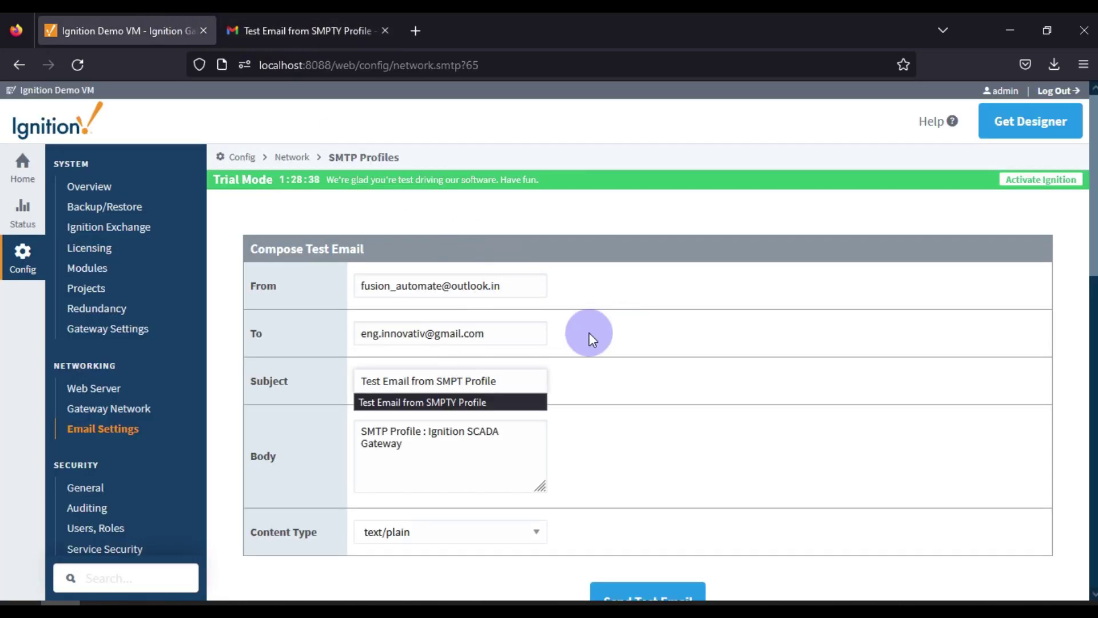
Verify the received email's body text in Gmail before returning to Ignition
{"action": "left_click", "coordinate": [349, 26]}
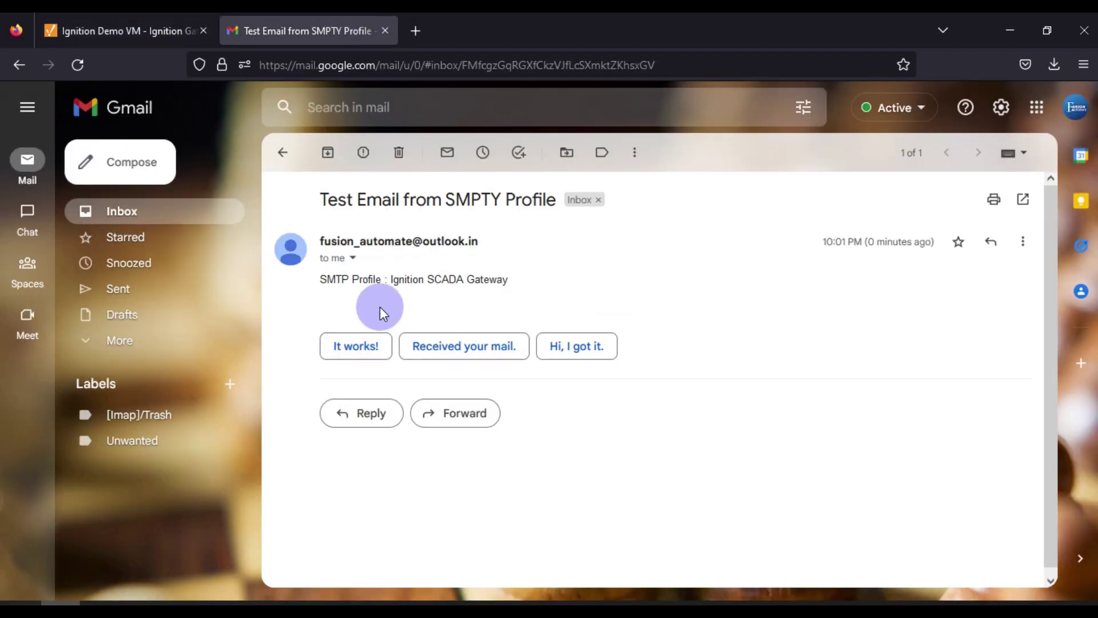
{"action": "left_click_drag", "start_coordinate": [405, 280], "coordinate": [509, 280]}
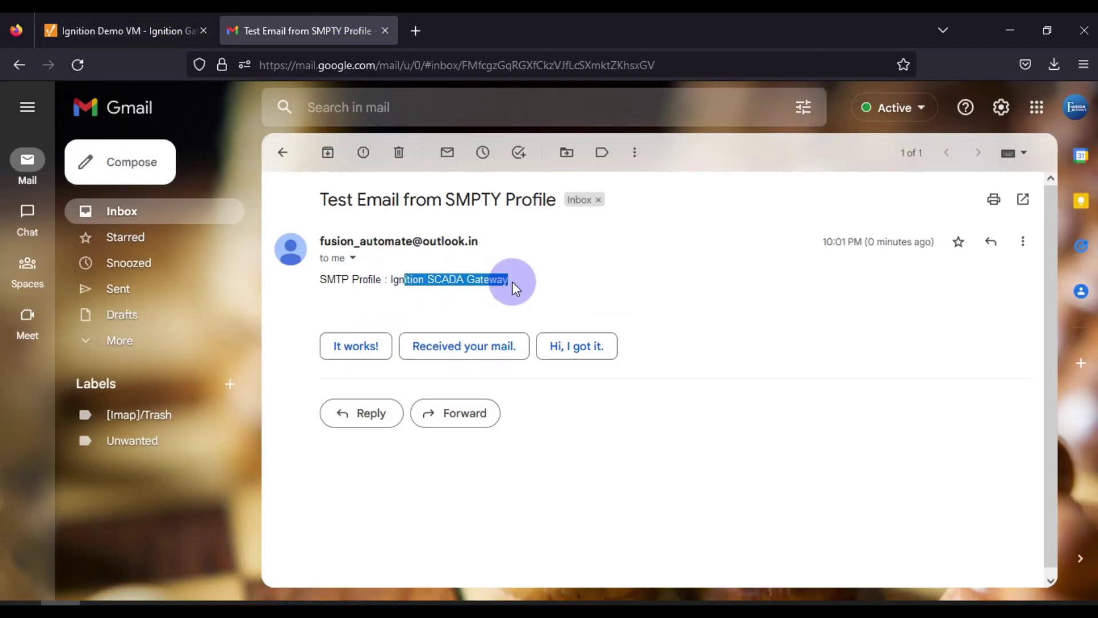
{"action": "left_click", "coordinate": [159, 23]}
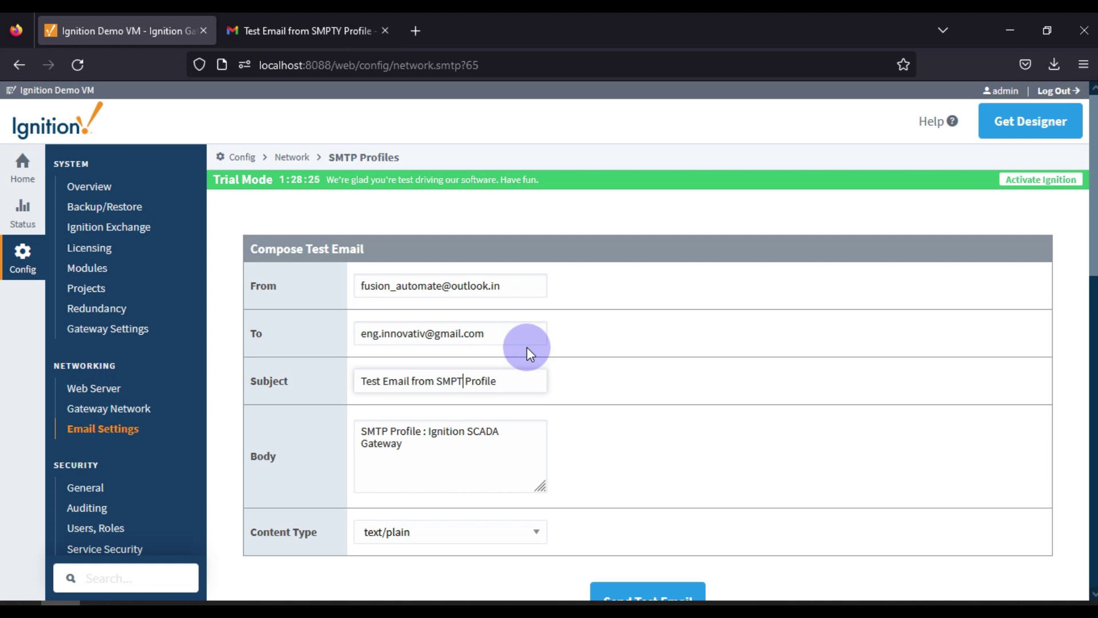
Highlight the 'Email sent in 3 seconds' confirmation line
{"action": "scroll", "coordinate": [527, 347], "scroll_direction": "down", "scroll_amount": 7}
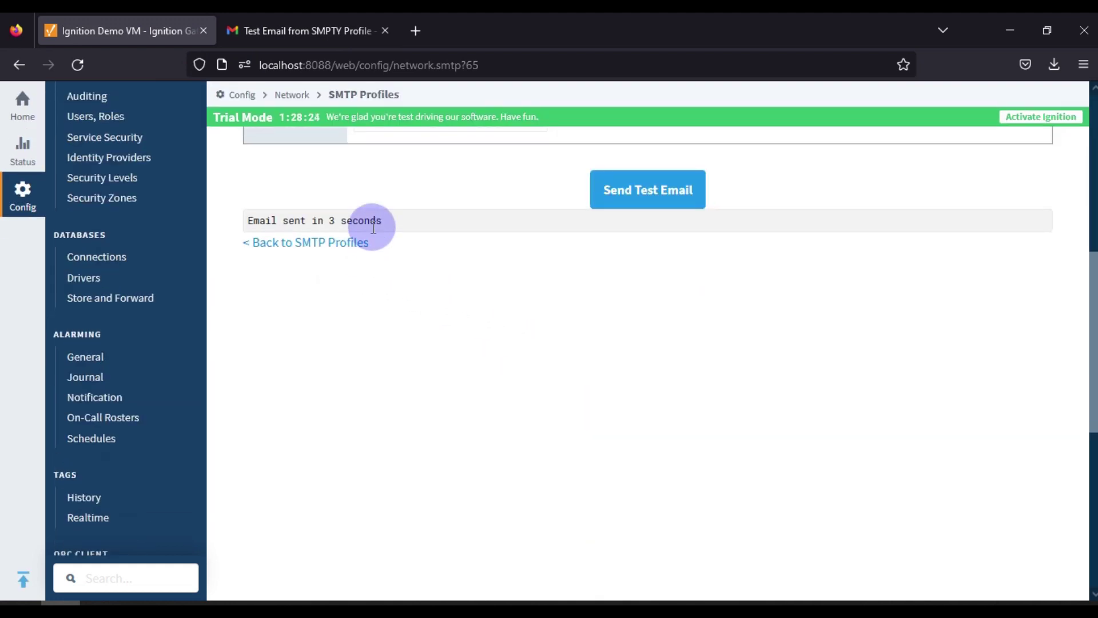
{"action": "triple_click", "coordinate": [373, 221]}
{"action": "left_click", "coordinate": [380, 222]}
{"action": "left_click_drag", "start_coordinate": [385, 222], "coordinate": [251, 228]}
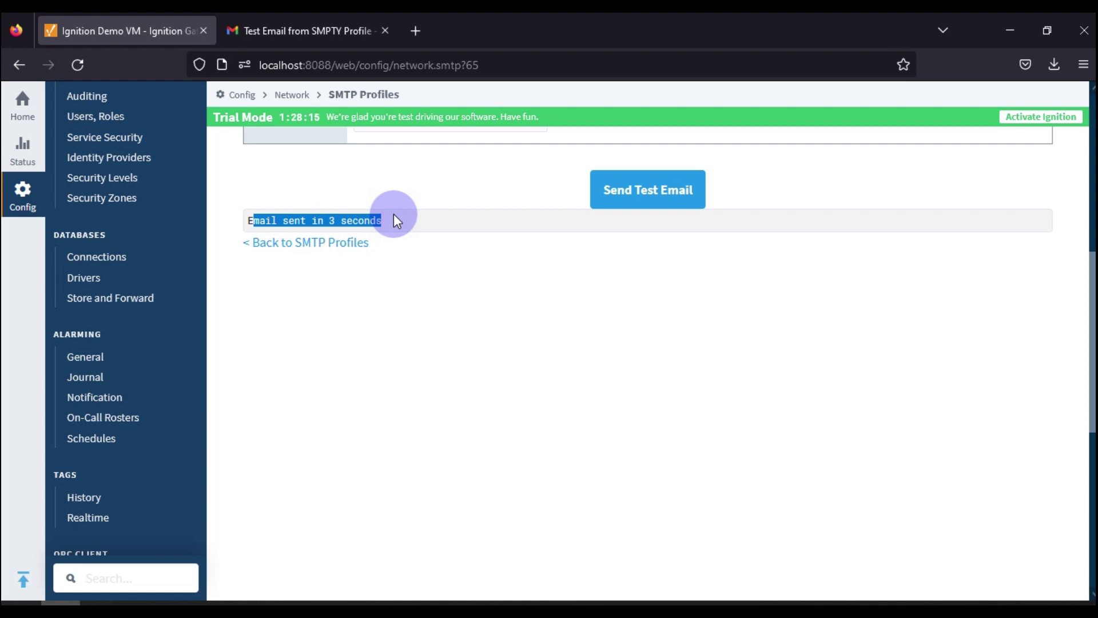
{"action": "triple_click", "coordinate": [412, 223]}
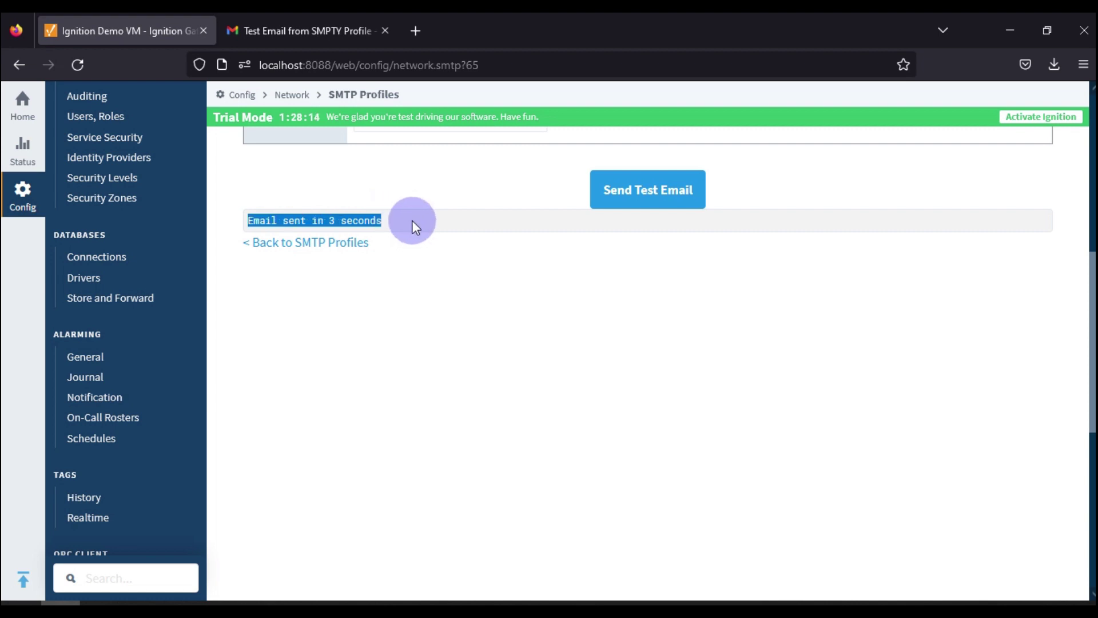
Scroll back to the top and close the browser so the desktop shows
{"action": "scroll", "coordinate": [542, 380], "scroll_direction": "up", "scroll_amount": 5}
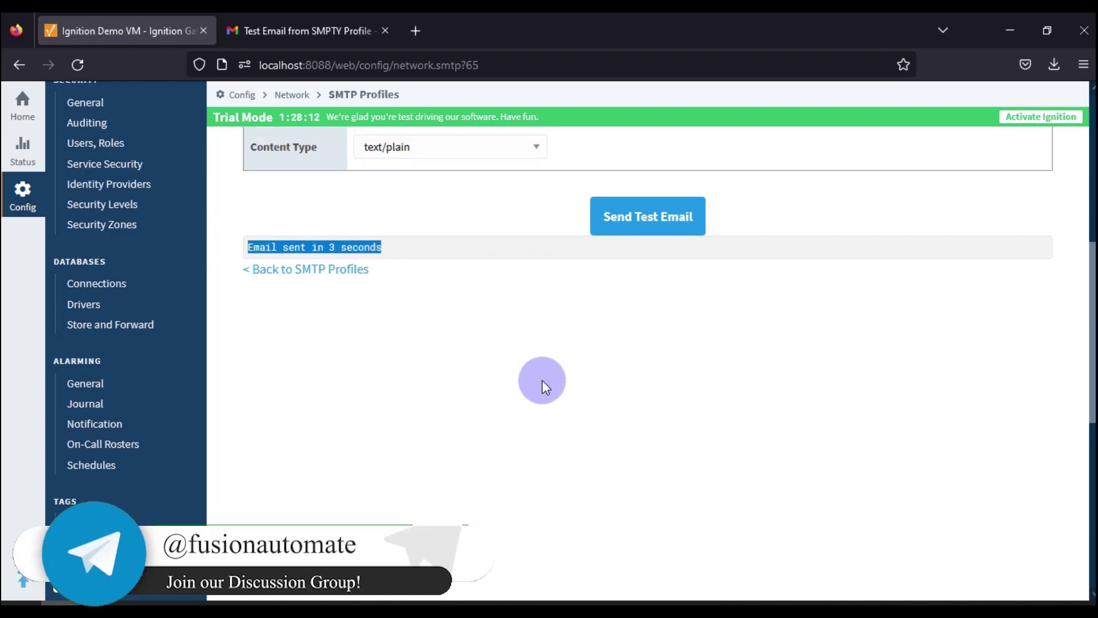
{"action": "scroll", "coordinate": [542, 381], "scroll_direction": "up", "scroll_amount": 1}
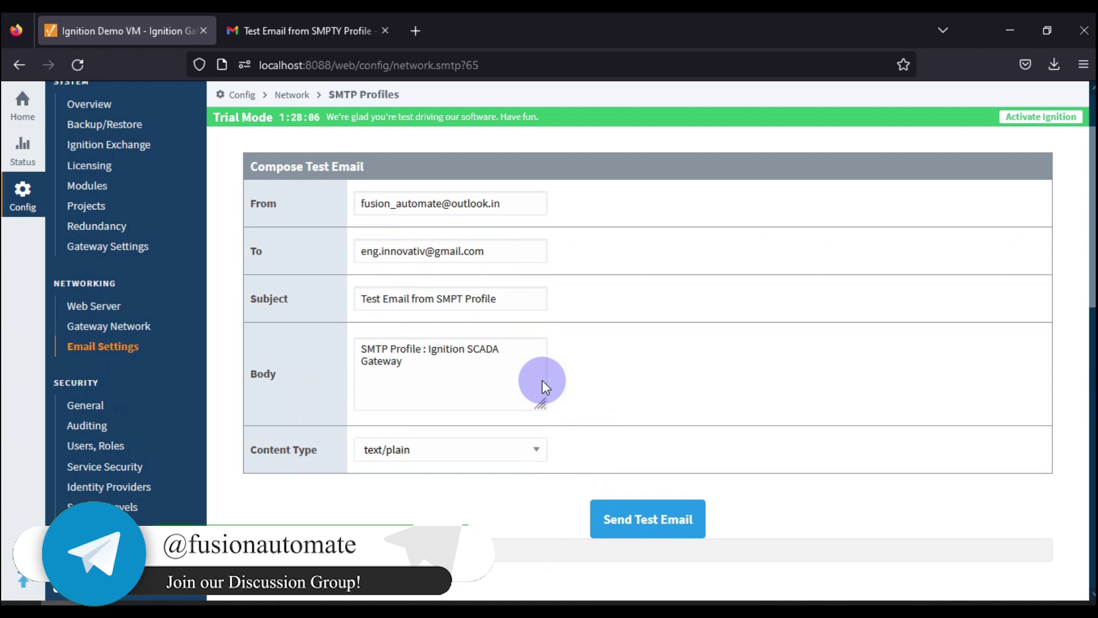
{"action": "key", "text": "super+d"}
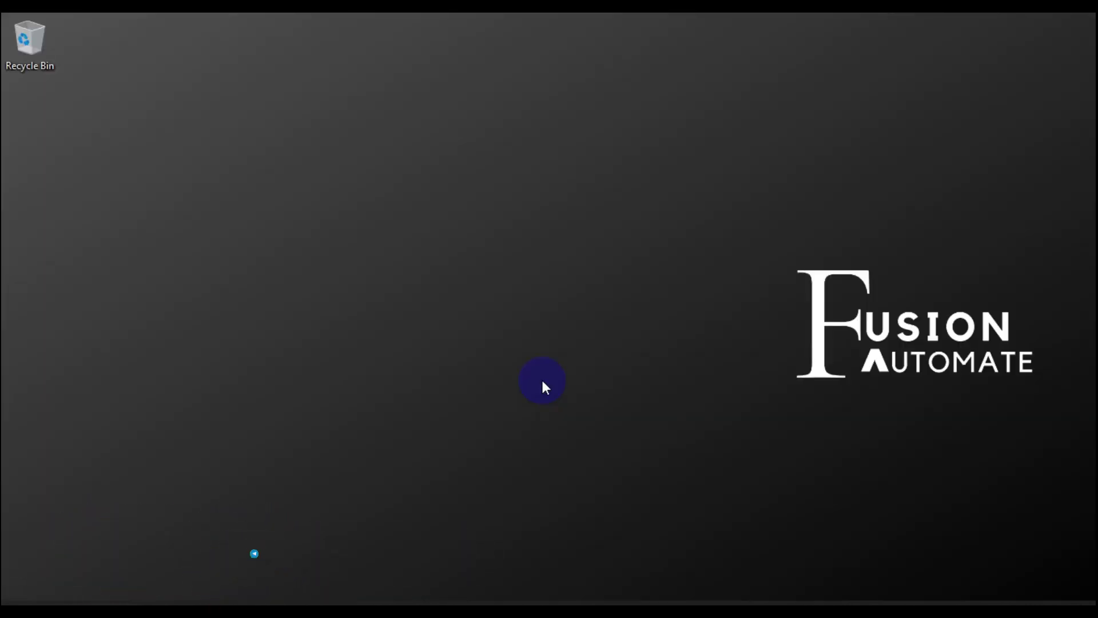